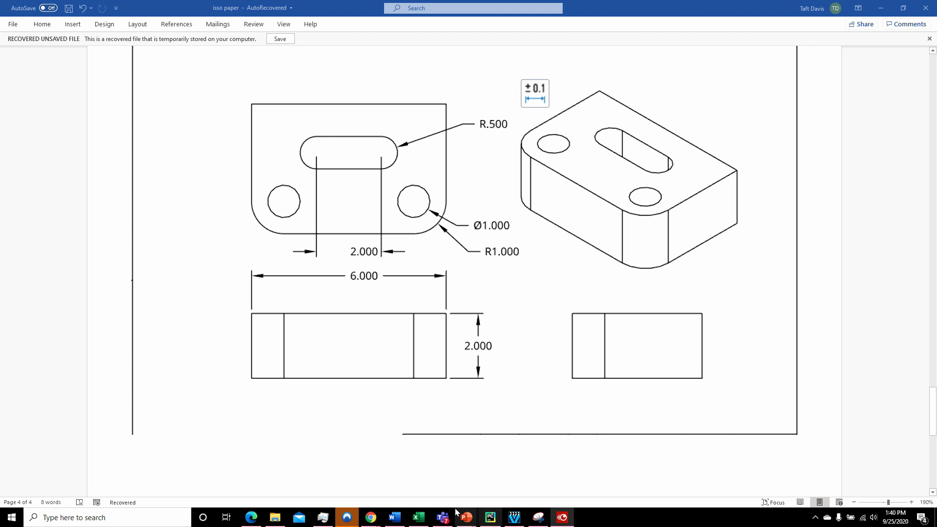
Step: Switch from the Word drawing to Onshape and create a new document named fillet
{"action": "left_click", "coordinate": [398, 520]}
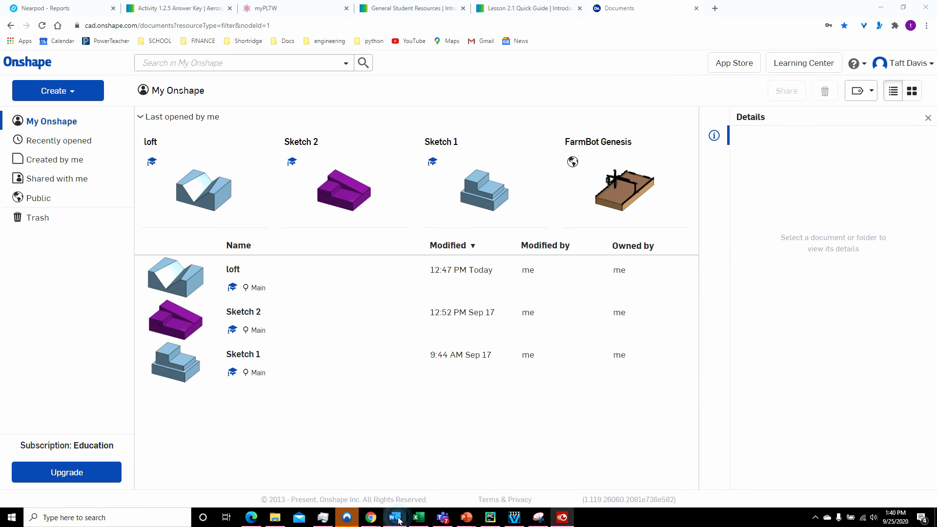
{"action": "left_click", "coordinate": [70, 92]}
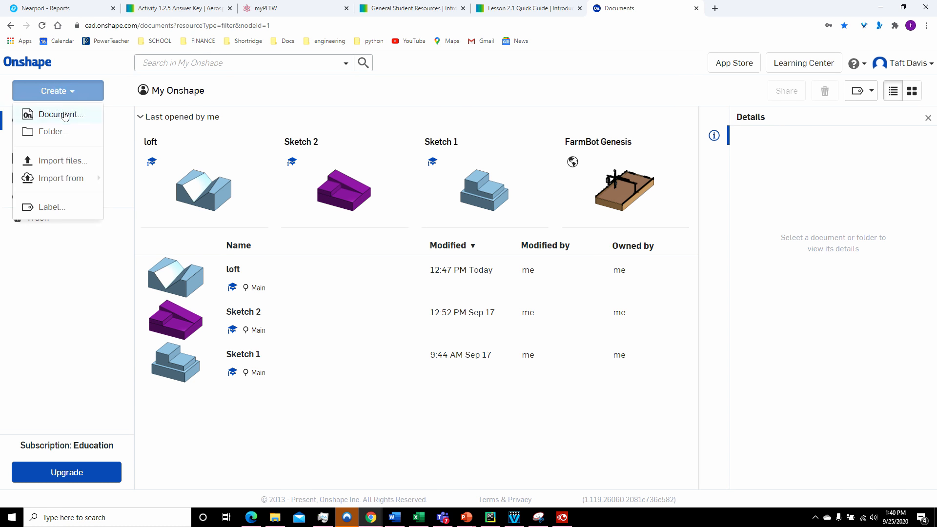
{"action": "left_click", "coordinate": [61, 114]}
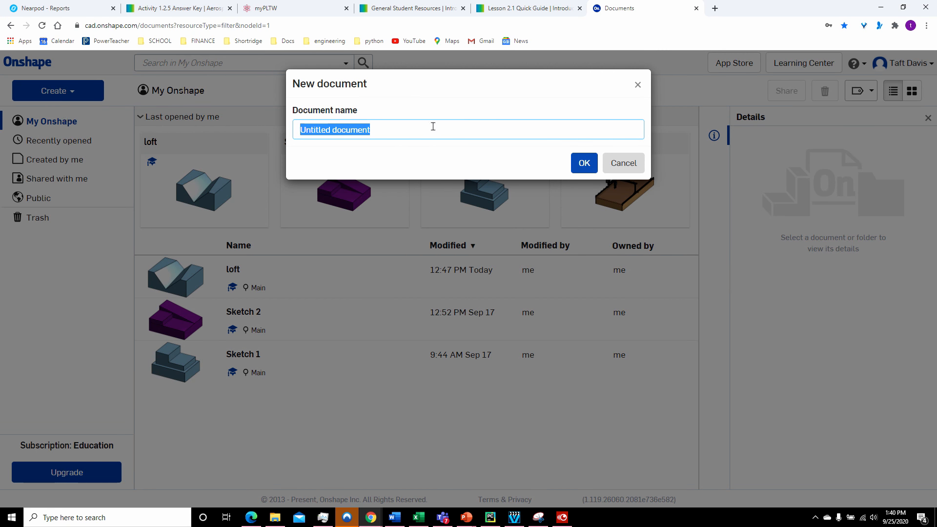
{"action": "type", "text": "fillet"}
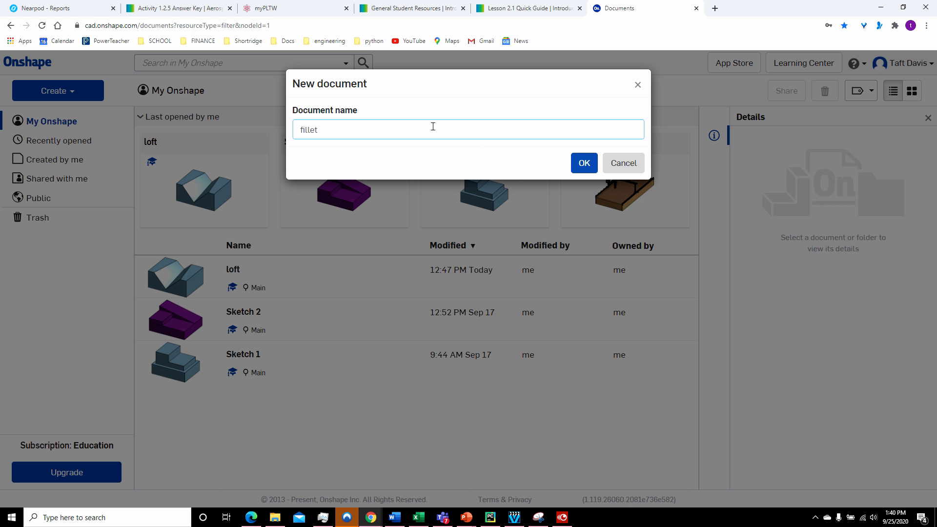
{"action": "key", "text": "Return"}
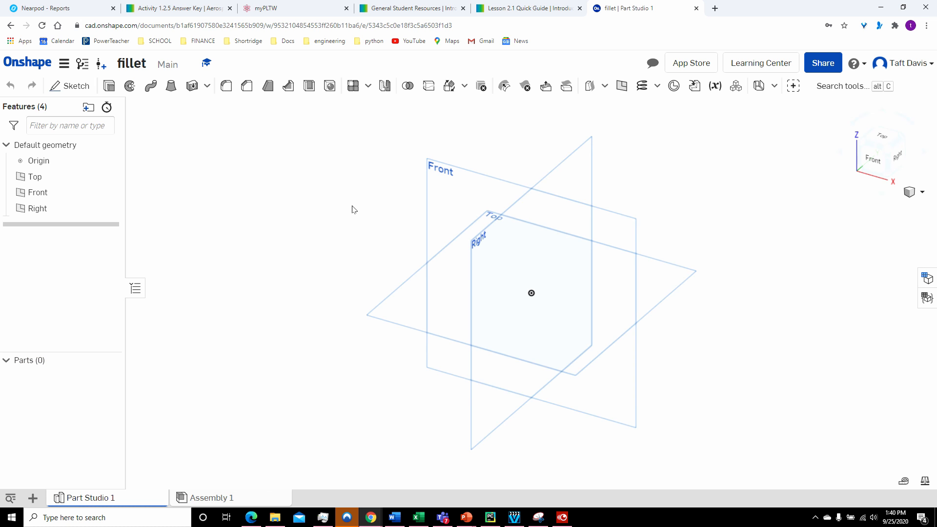
Step: Start a sketch on the Top plane and hide the Top, Front and Right default planes
{"action": "left_click", "coordinate": [405, 298]}
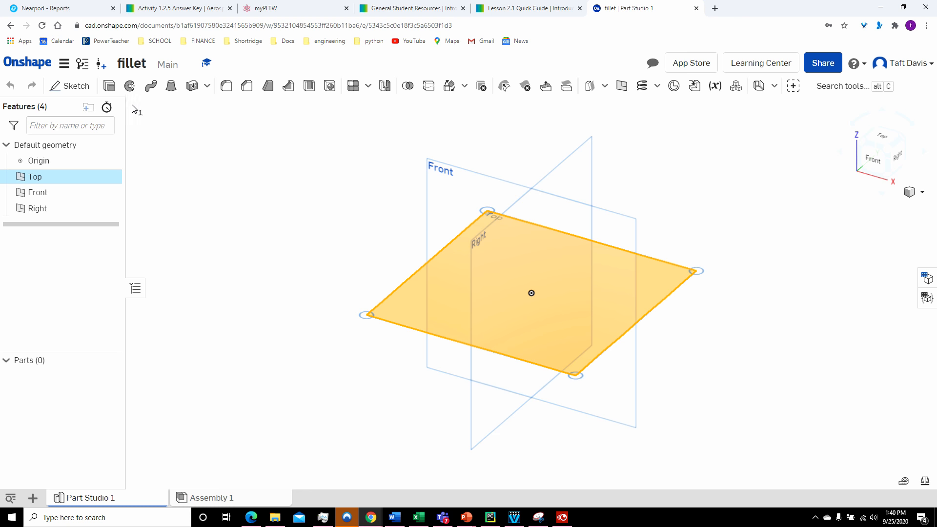
{"action": "left_click", "coordinate": [73, 86]}
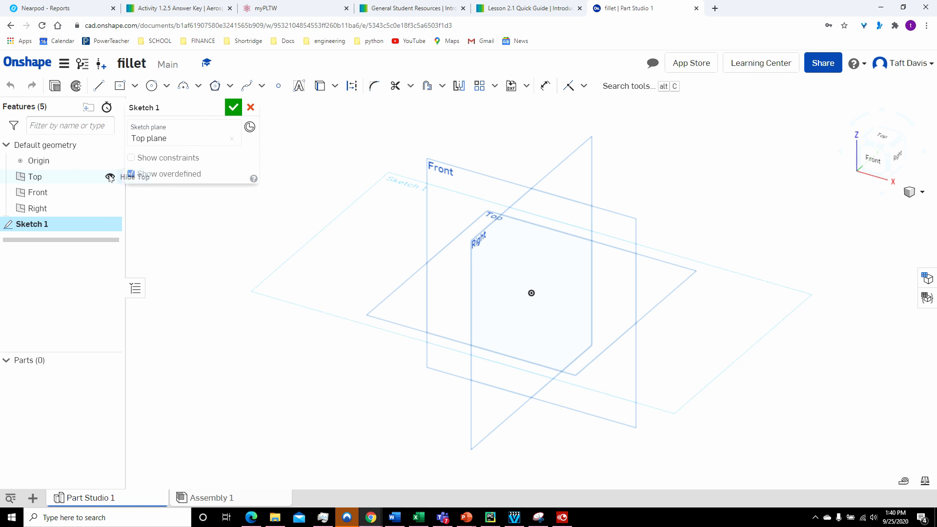
{"action": "left_click", "coordinate": [110, 179]}
{"action": "left_click", "coordinate": [110, 193]}
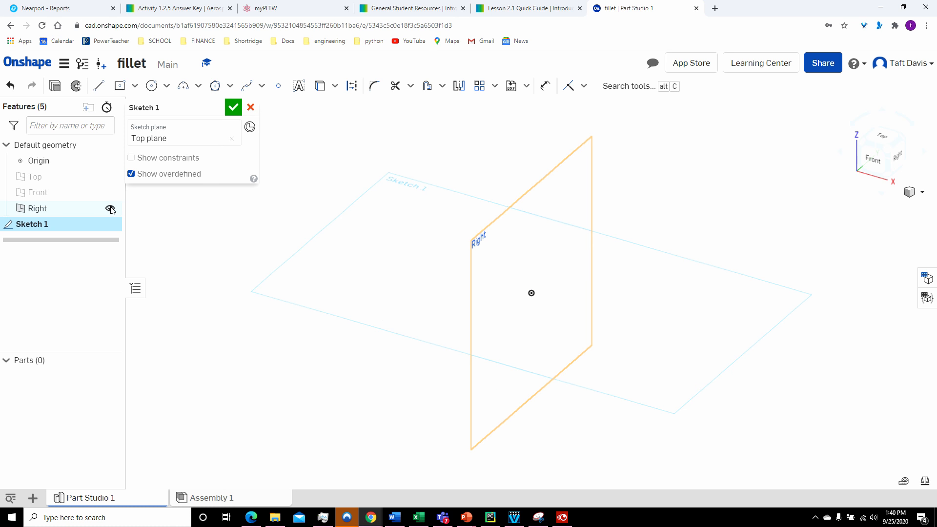
{"action": "left_click", "coordinate": [110, 209]}
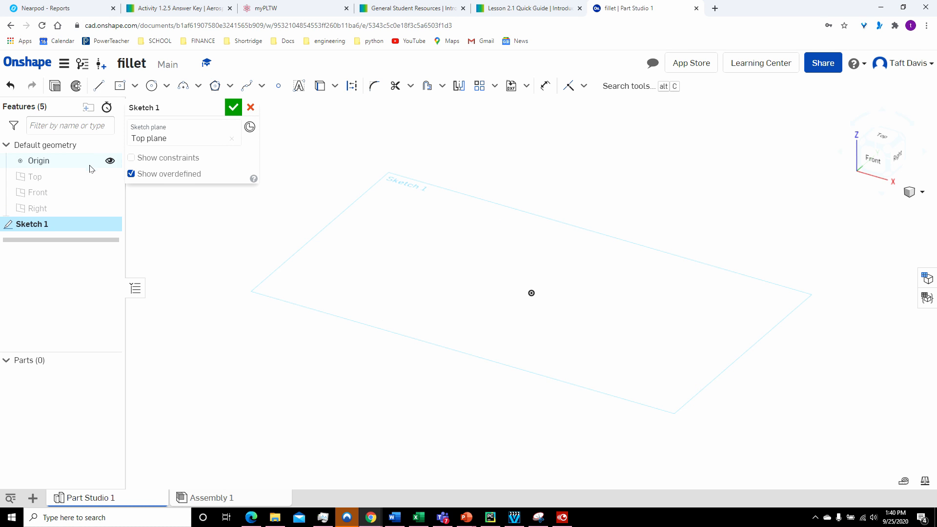
Step: Sketch a center point rectangle on the origin and set its width to 6 in and its depth to 4 in
{"action": "left_click", "coordinate": [135, 86]}
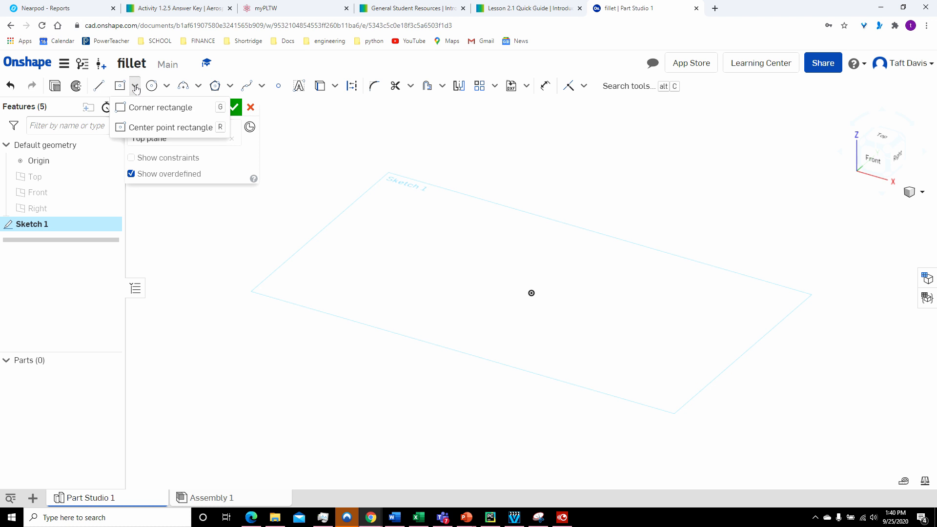
{"action": "left_click", "coordinate": [143, 128]}
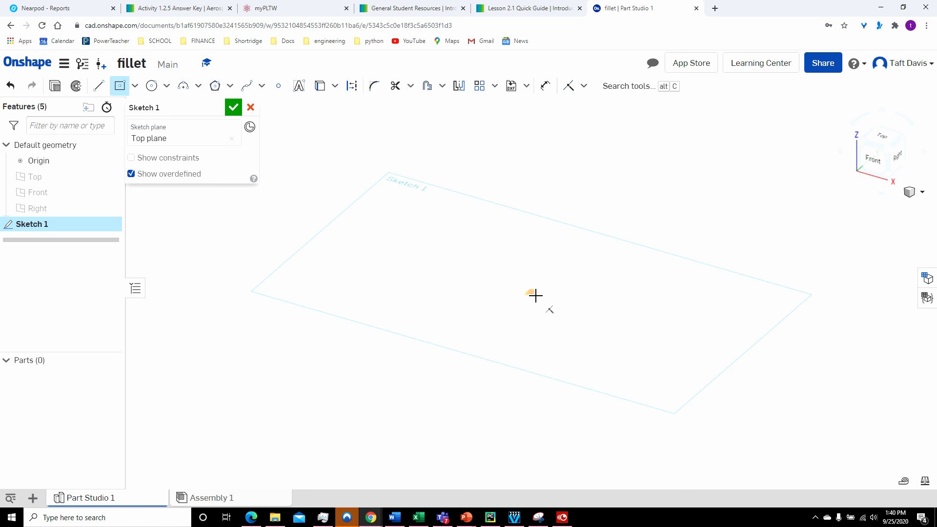
{"action": "left_click", "coordinate": [535, 295]}
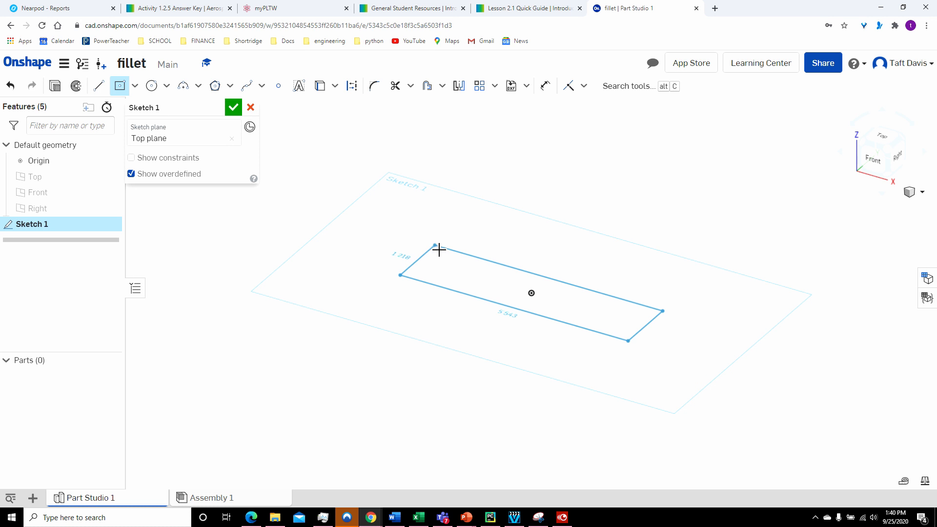
{"action": "left_click", "coordinate": [438, 220]}
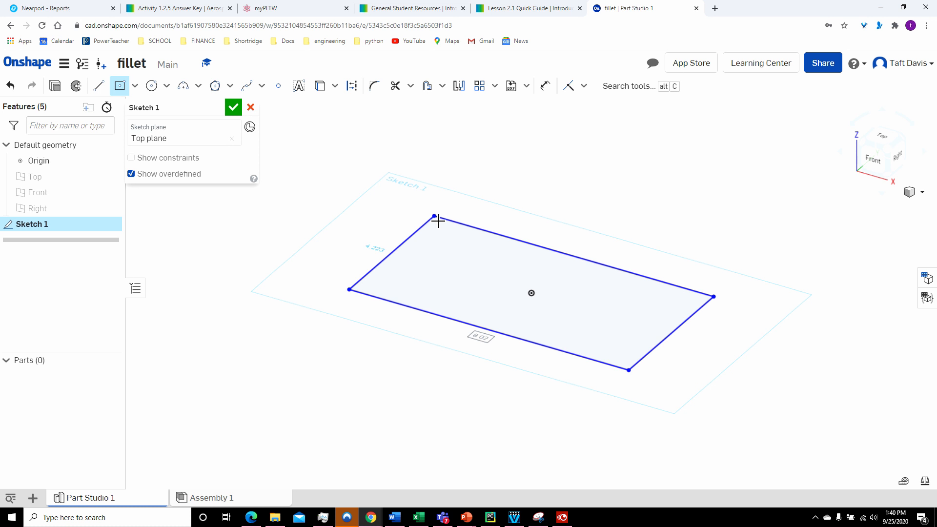
{"action": "type", "text": "6"}
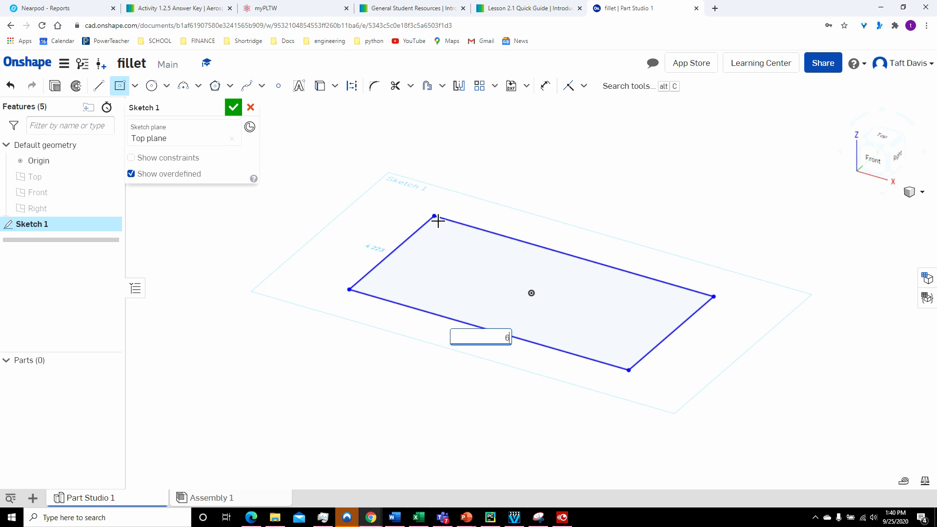
{"action": "key", "text": "Return"}
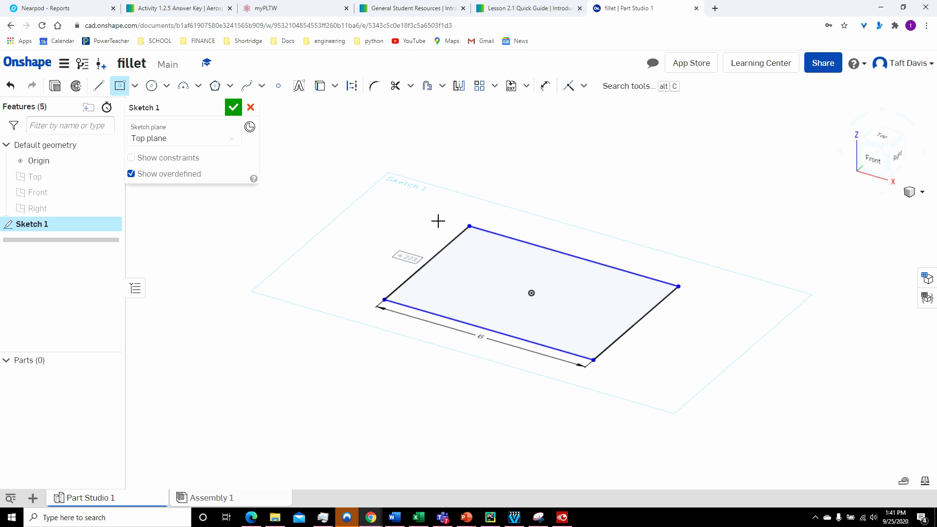
{"action": "type", "text": "4"}
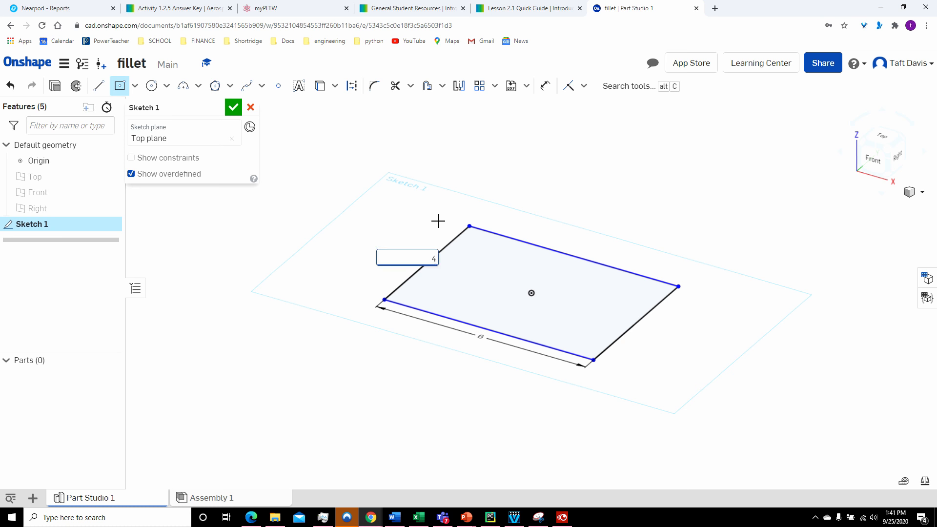
{"action": "key", "text": "Return"}
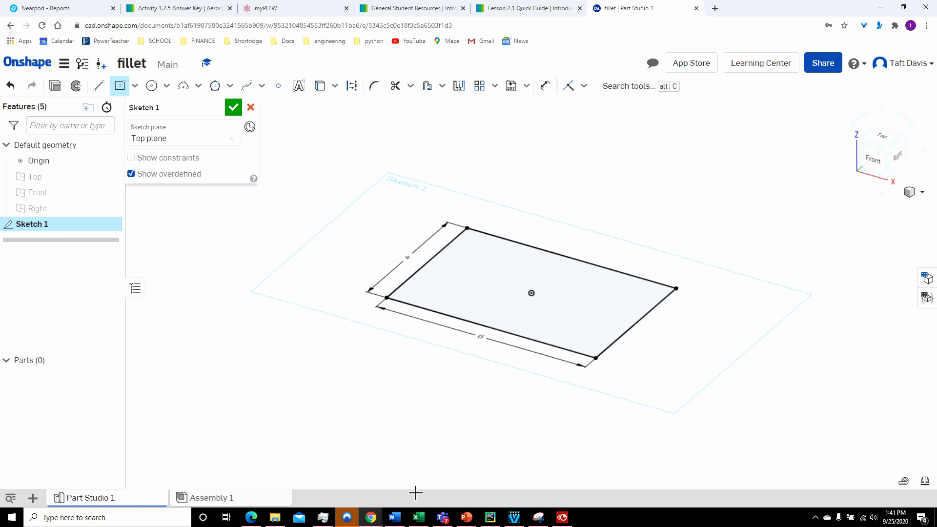
Step: Check the block's height in the Word drawing and extrude the rectangle 2 in as a new solid
{"action": "left_click", "coordinate": [398, 519]}
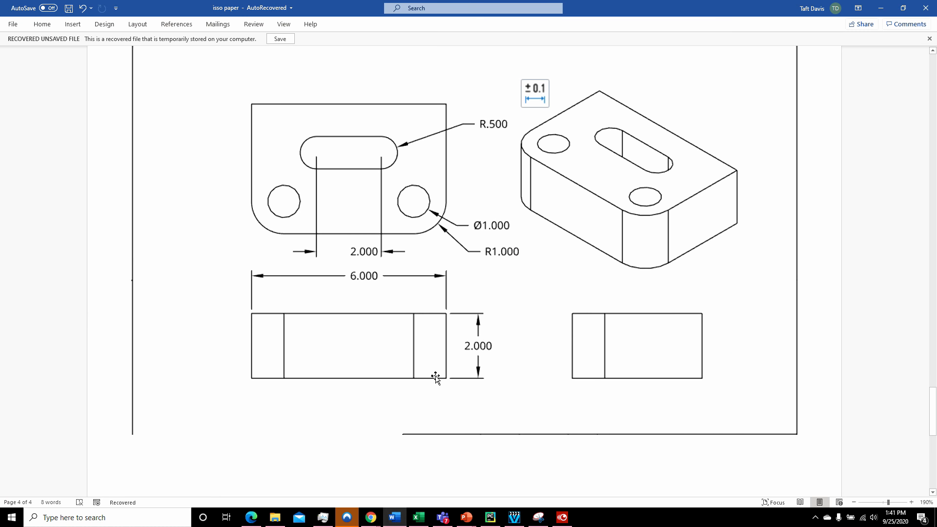
{"action": "left_click", "coordinate": [398, 518]}
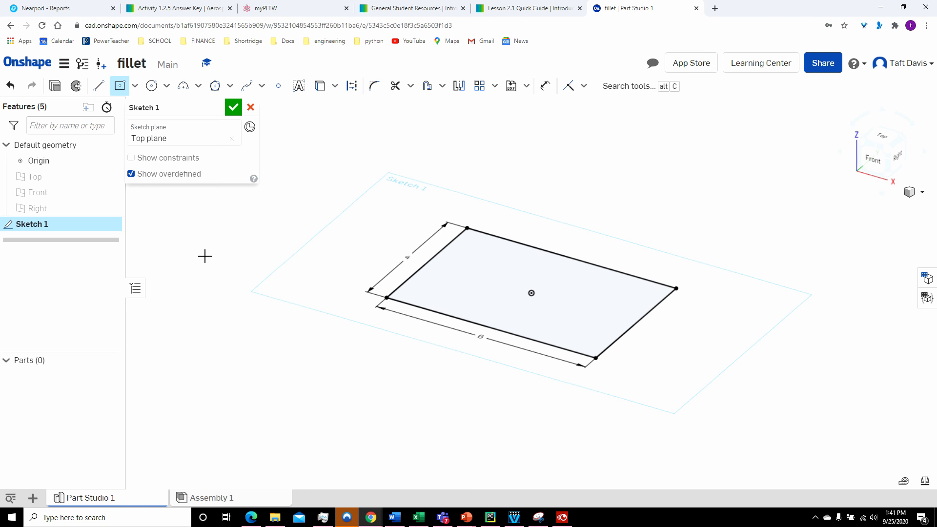
{"action": "left_click", "coordinate": [54, 86]}
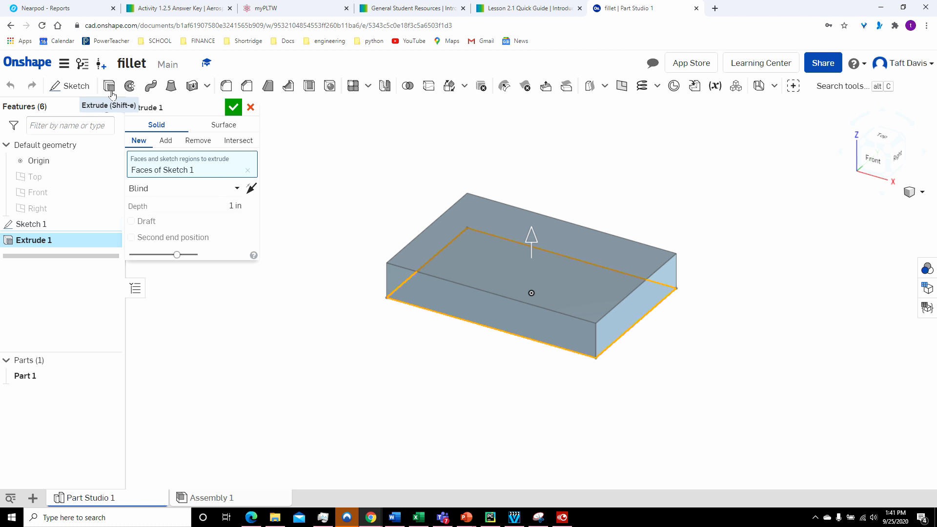
{"action": "left_click", "coordinate": [233, 205]}
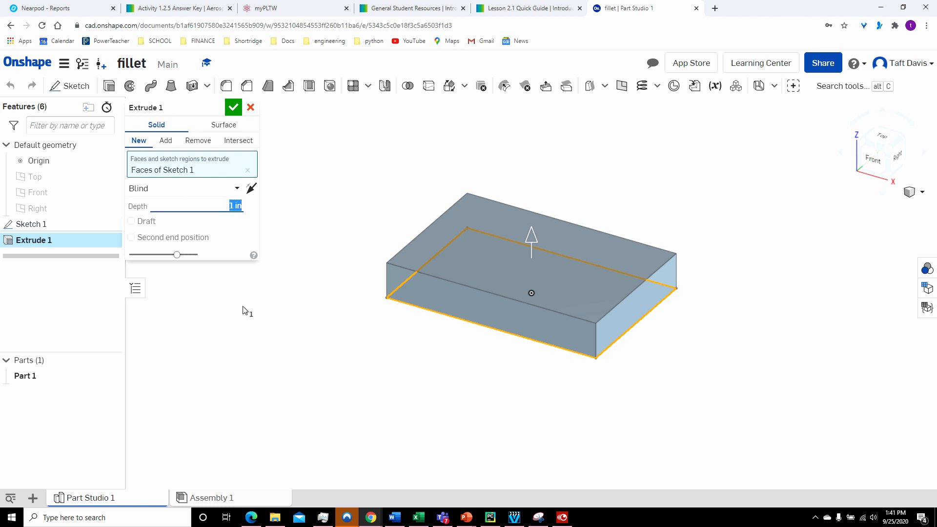
{"action": "type", "text": "2"}
{"action": "key", "text": "Return"}
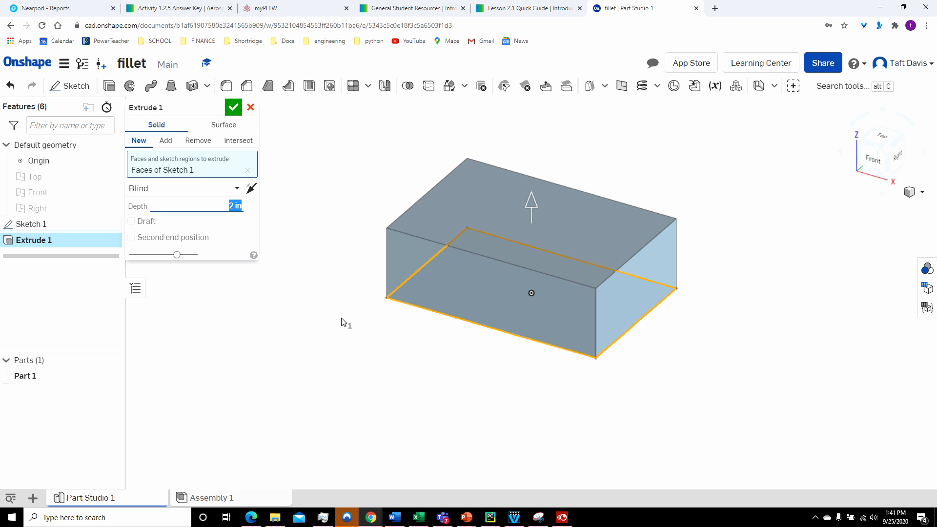
Step: Check the corner radius in the Word drawing and fillet the block's two front vertical edges with a 1 in radius
{"action": "left_click", "coordinate": [396, 518]}
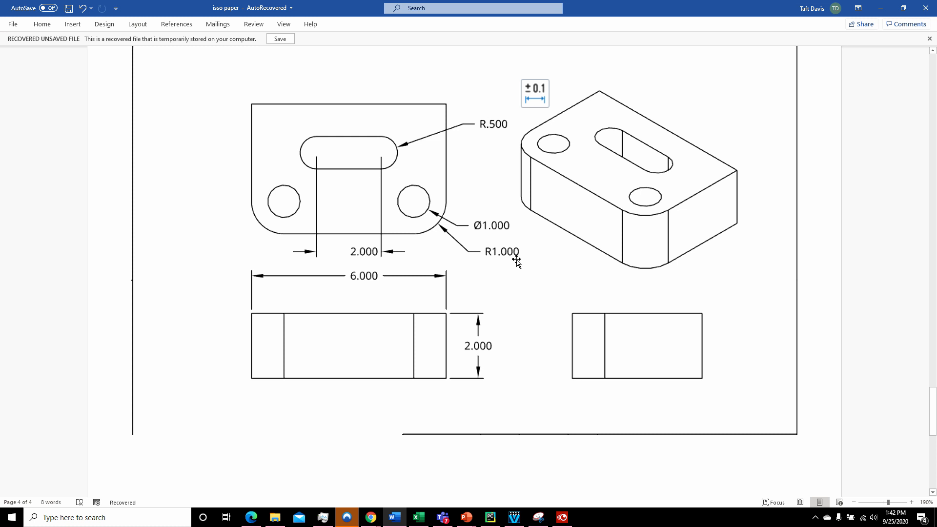
{"action": "left_click", "coordinate": [395, 518]}
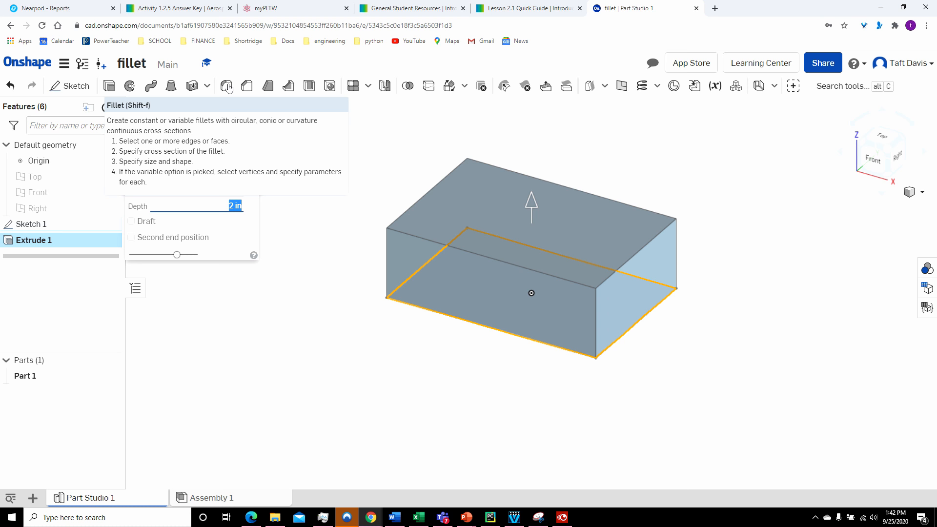
{"action": "left_click", "coordinate": [227, 86]}
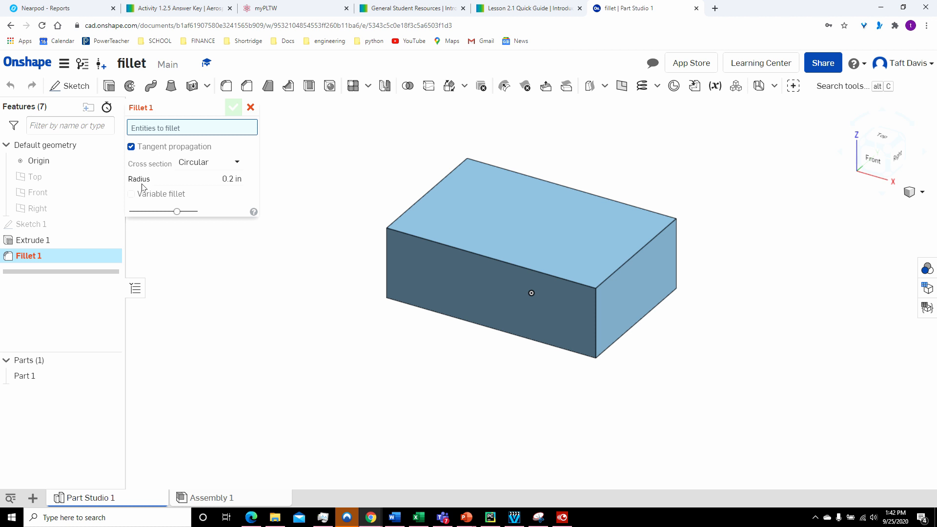
{"action": "left_click", "coordinate": [224, 179]}
{"action": "type", "text": "1"}
{"action": "left_click", "coordinate": [388, 256]}
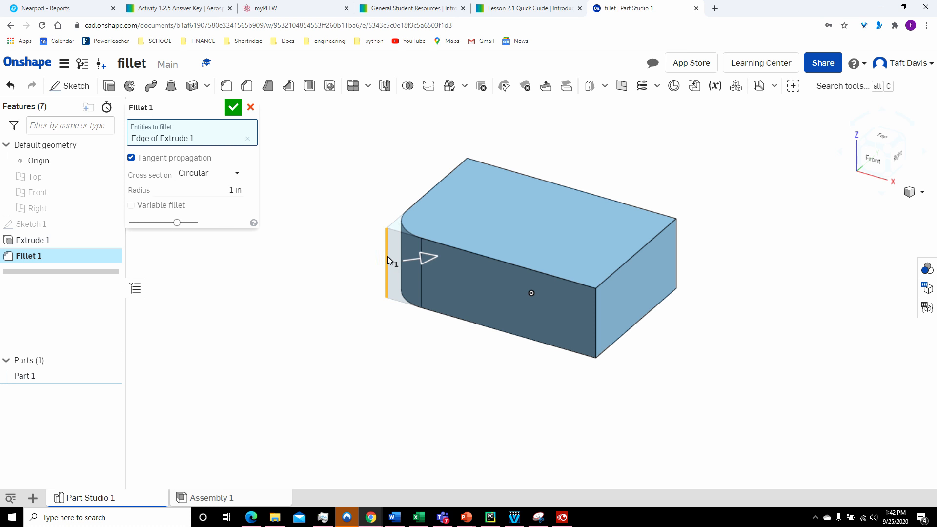
{"action": "left_click", "coordinate": [596, 324]}
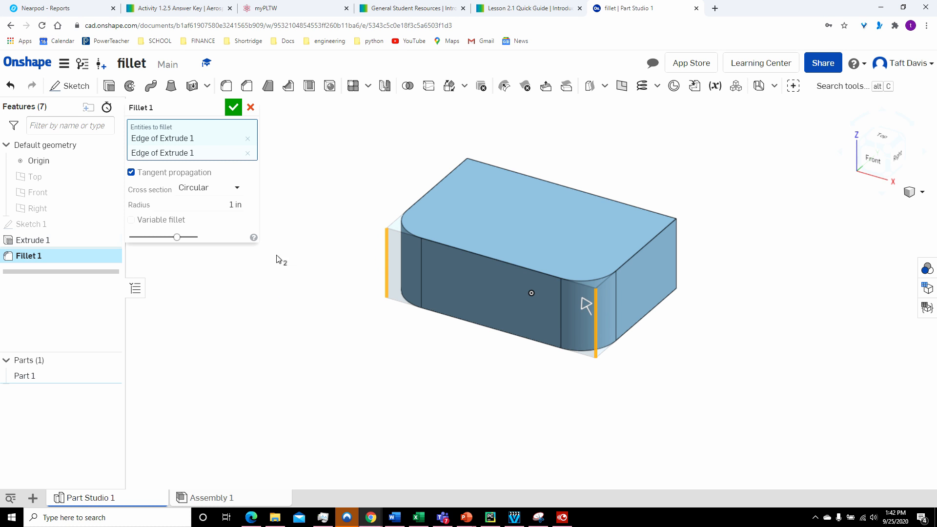
{"action": "left_click", "coordinate": [234, 108]}
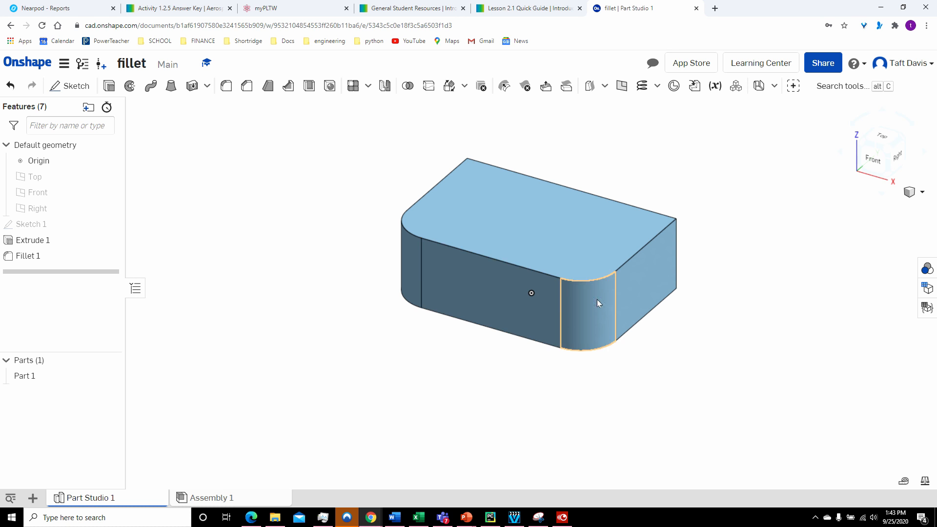
Step: Check the hole details in the Word drawing and start a sketch on the block's top face, seen from the top
{"action": "left_click", "coordinate": [395, 517]}
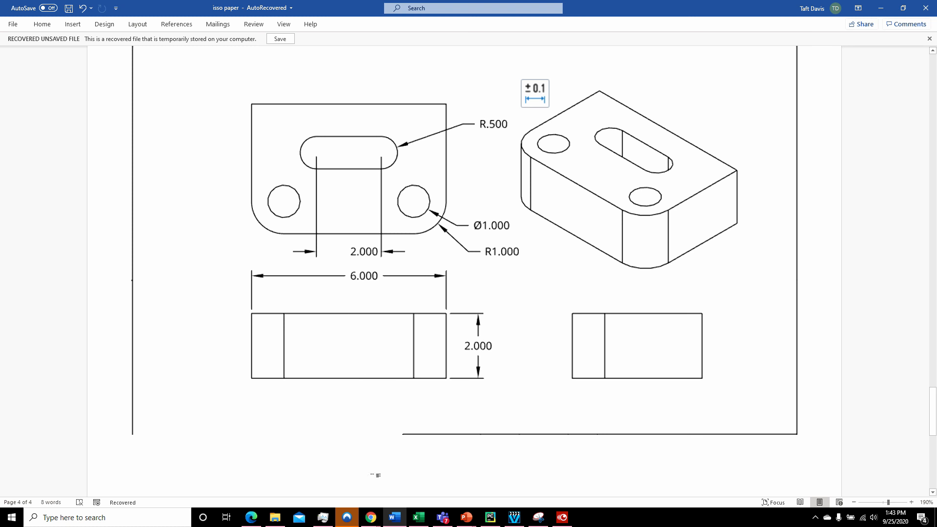
{"action": "mouse_move", "coordinate": [371, 517]}
{"action": "left_click", "coordinate": [458, 488]}
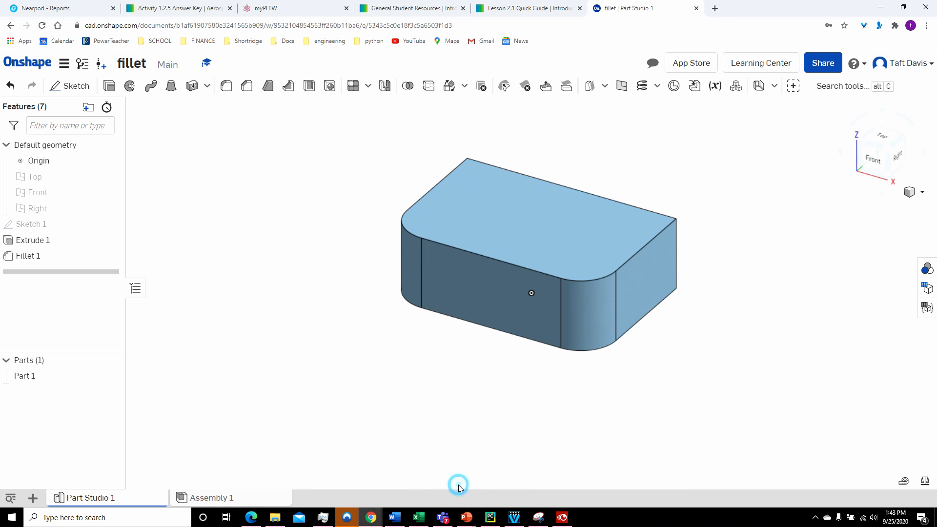
{"action": "left_click", "coordinate": [78, 87]}
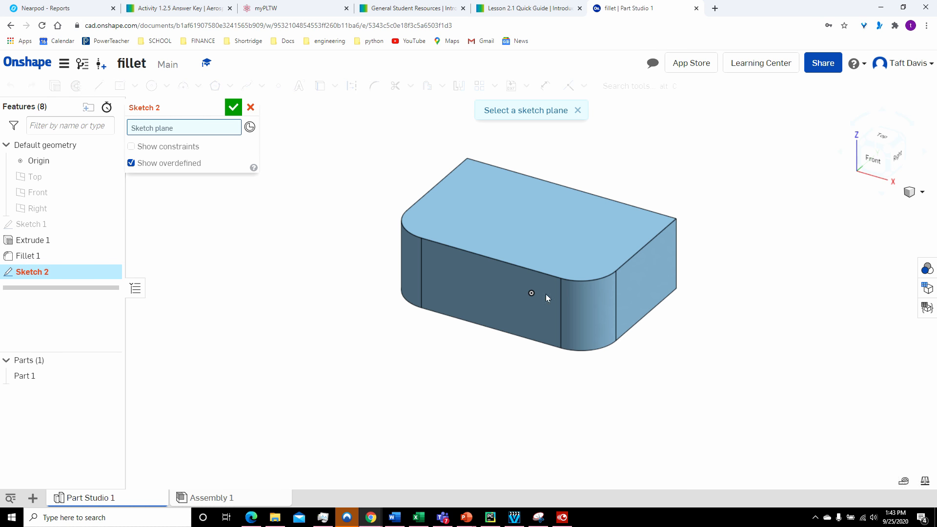
{"action": "left_click", "coordinate": [507, 222]}
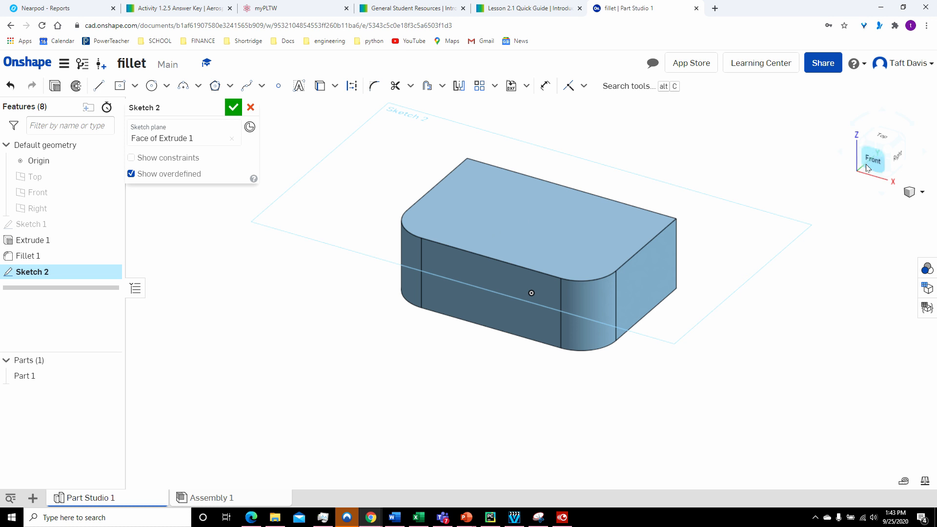
{"action": "left_click", "coordinate": [881, 135]}
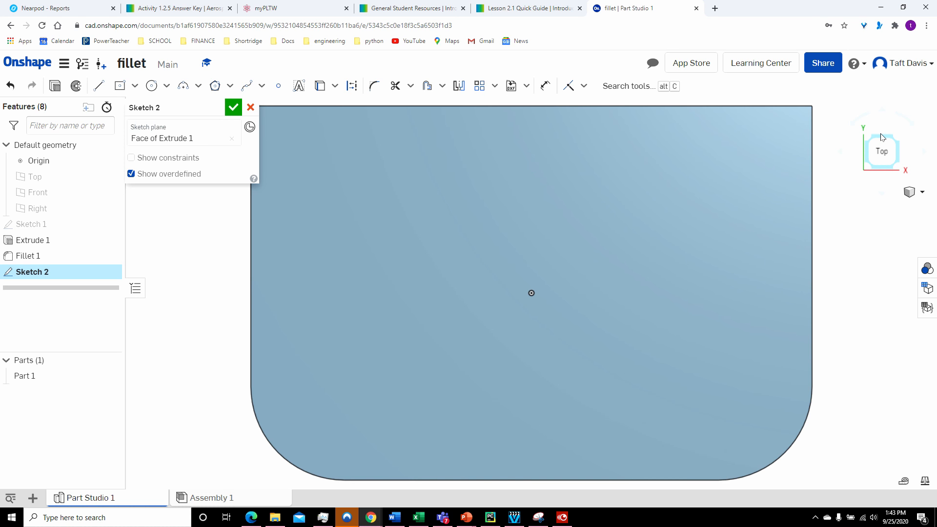
{"action": "scroll", "coordinate": [574, 231], "scroll_direction": "down", "scroll_amount": 1}
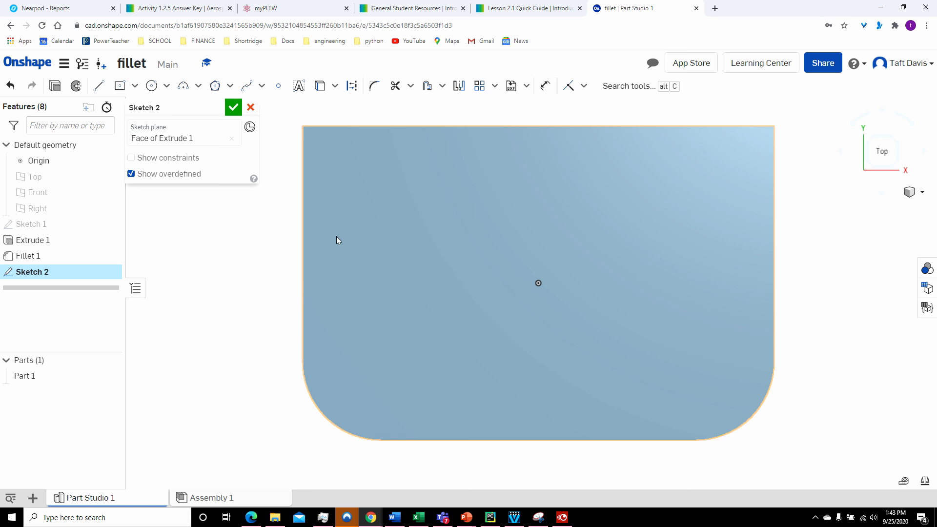
Step: Sketch two circles of 1 in diameter, each centered on the arc center of one of the block's rounded front corners
{"action": "left_click", "coordinate": [152, 85]}
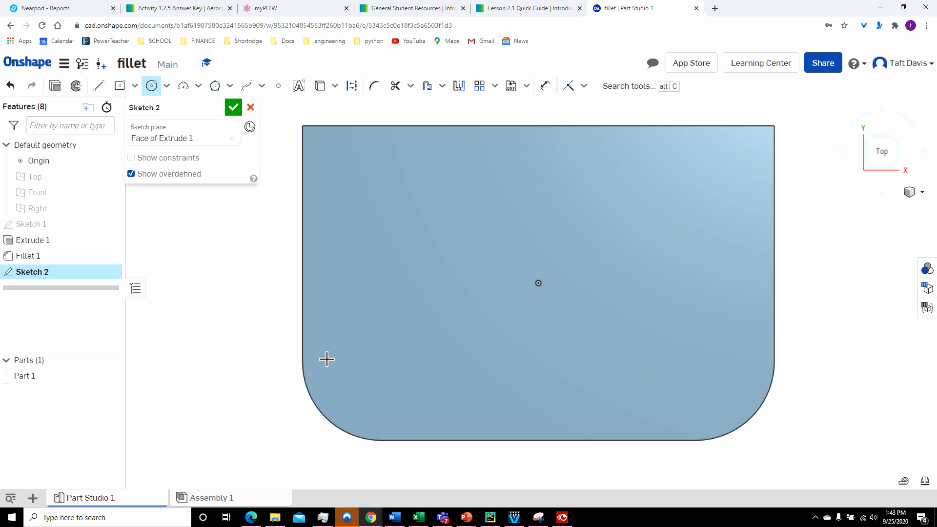
{"action": "left_click", "coordinate": [381, 362]}
{"action": "left_click", "coordinate": [354, 358]}
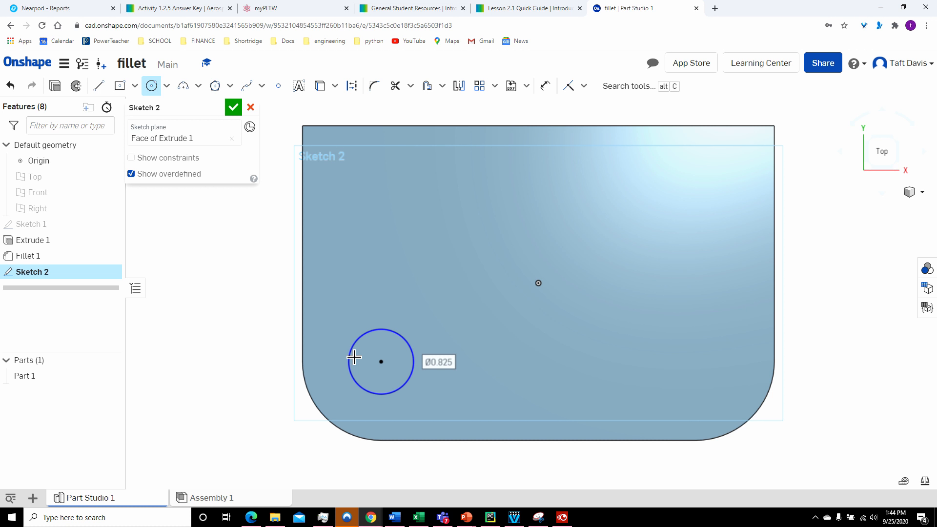
{"action": "double_click", "coordinate": [430, 371]}
{"action": "type", "text": "1"}
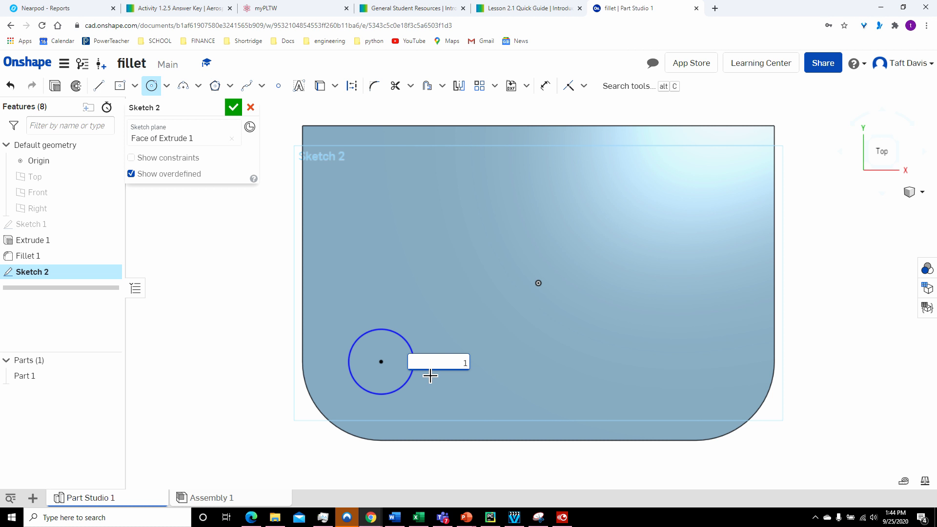
{"action": "key", "text": "Return"}
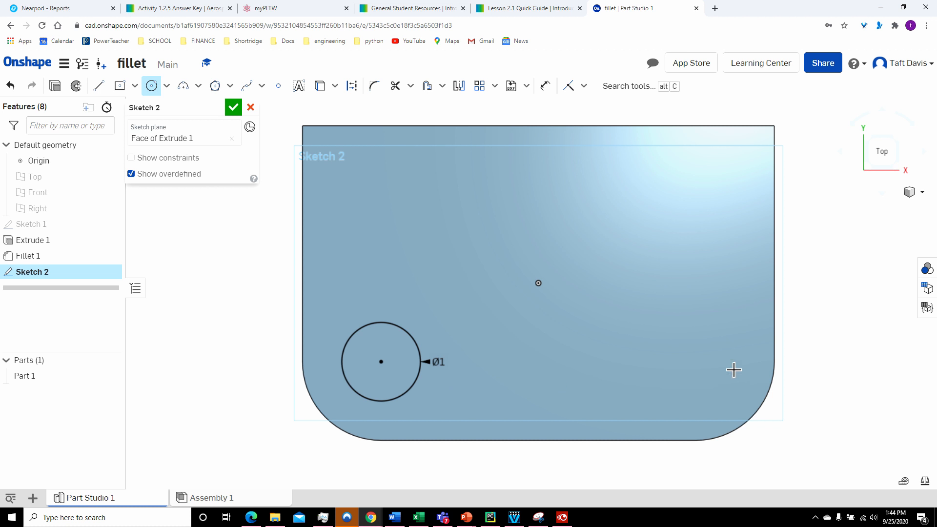
{"action": "left_click", "coordinate": [697, 362]}
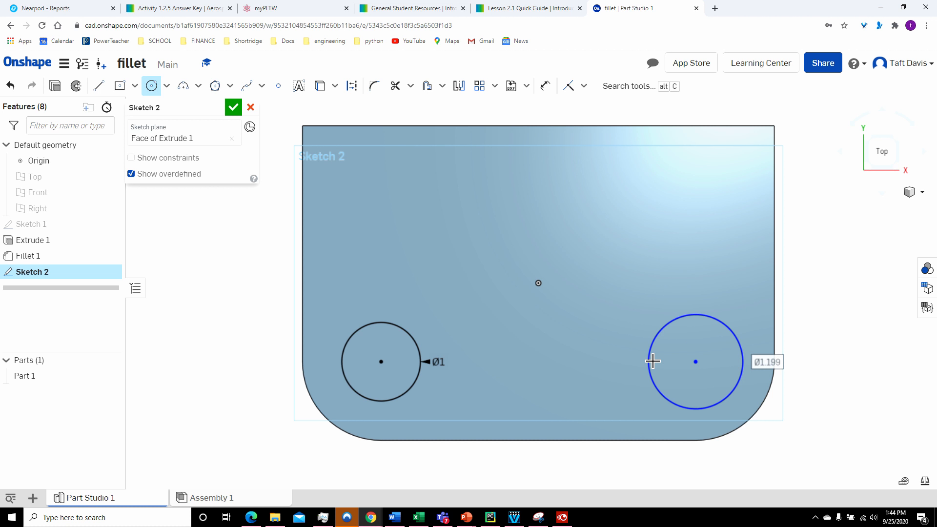
{"action": "type", "text": "1"}
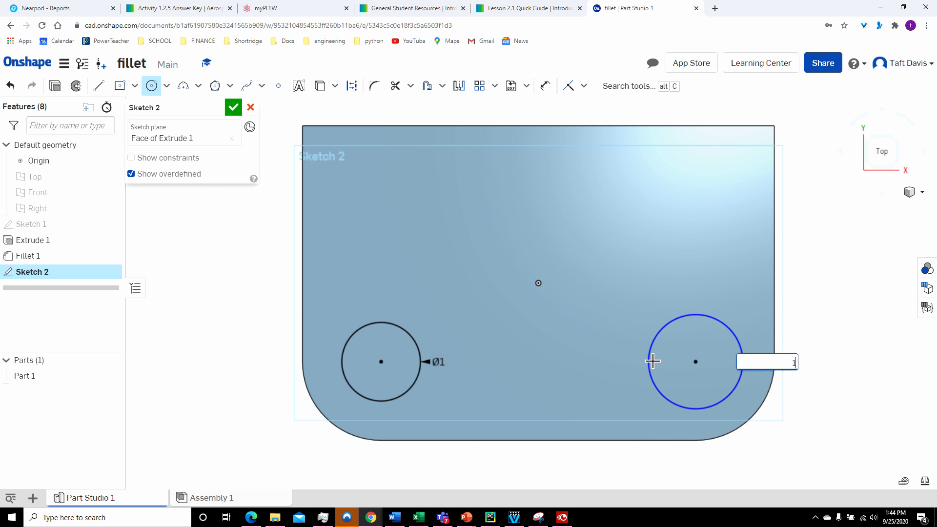
{"action": "key", "text": "Return"}
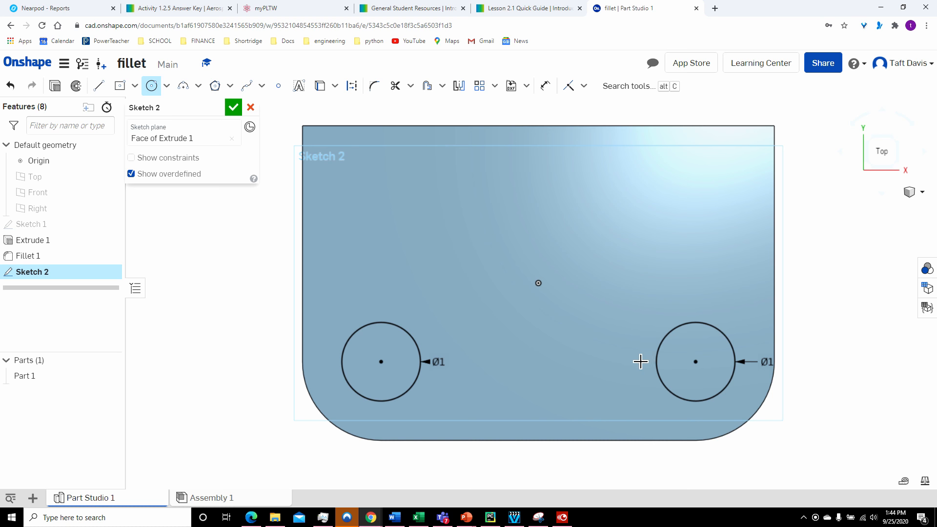
Step: Check the slot in the Word drawing and sketch a 3 in by 1 in center point rectangle vertically aligned with the origin, towards the back edge
{"action": "left_click", "coordinate": [394, 517]}
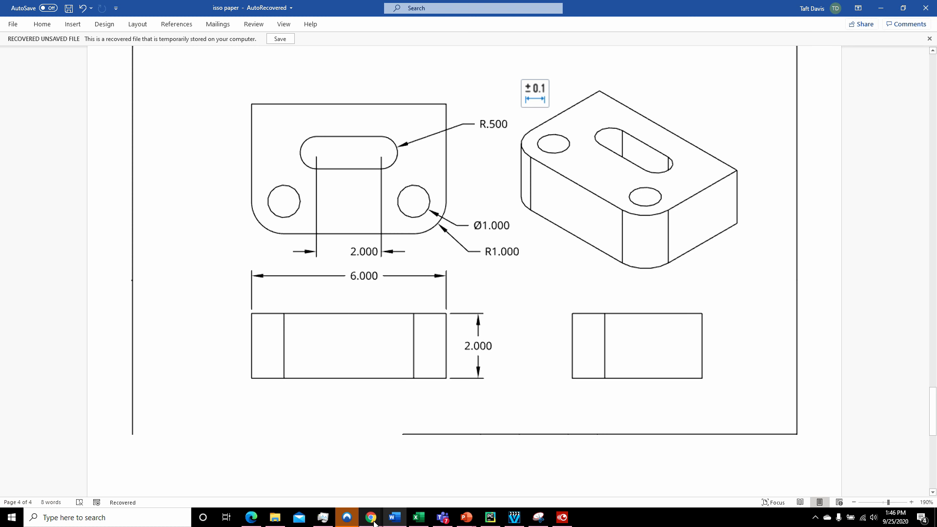
{"action": "mouse_move", "coordinate": [370, 518]}
{"action": "left_click", "coordinate": [432, 495]}
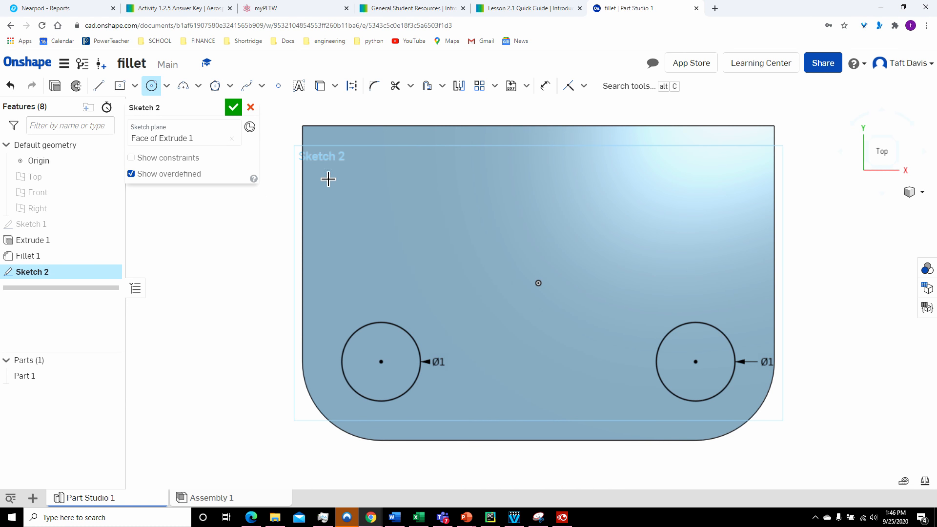
{"action": "left_click", "coordinate": [119, 86]}
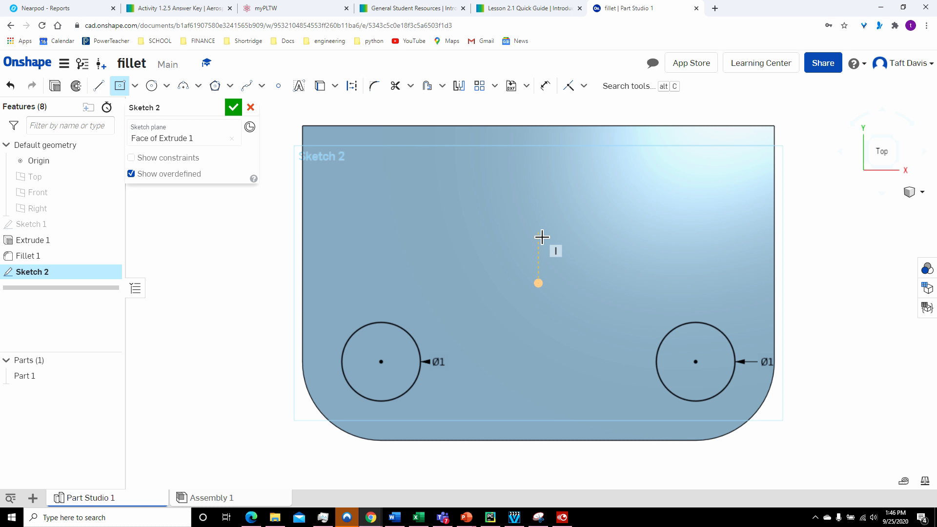
{"action": "left_click", "coordinate": [539, 235]}
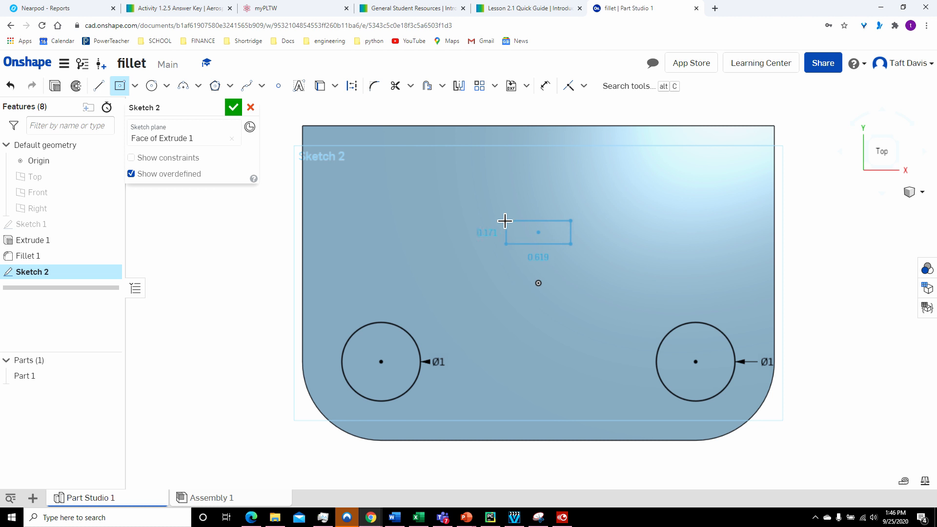
{"action": "left_click", "coordinate": [409, 186]}
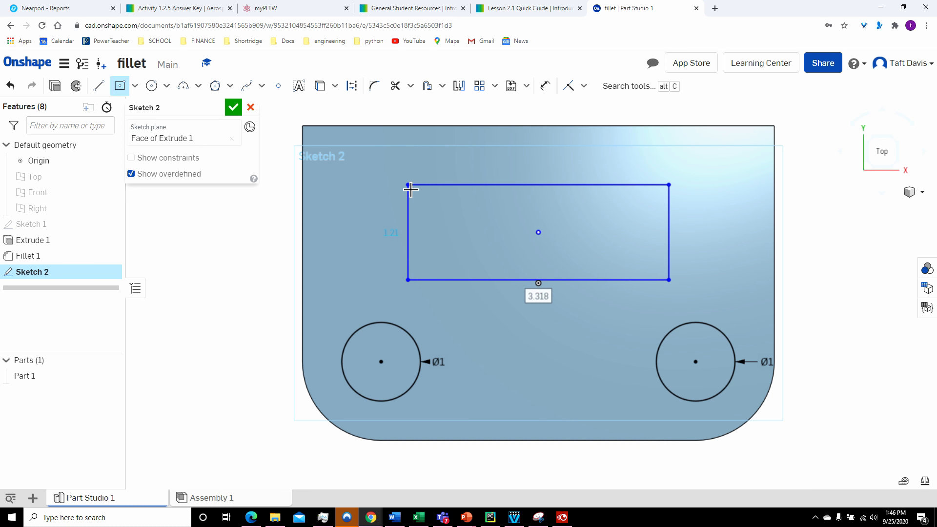
{"action": "type", "text": "3"}
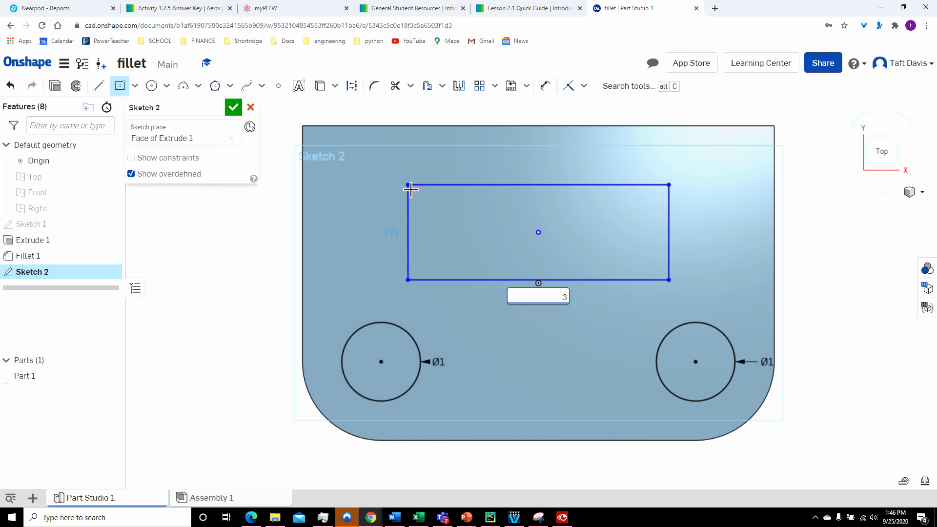
{"action": "key", "text": "Return"}
{"action": "type", "text": "1"}
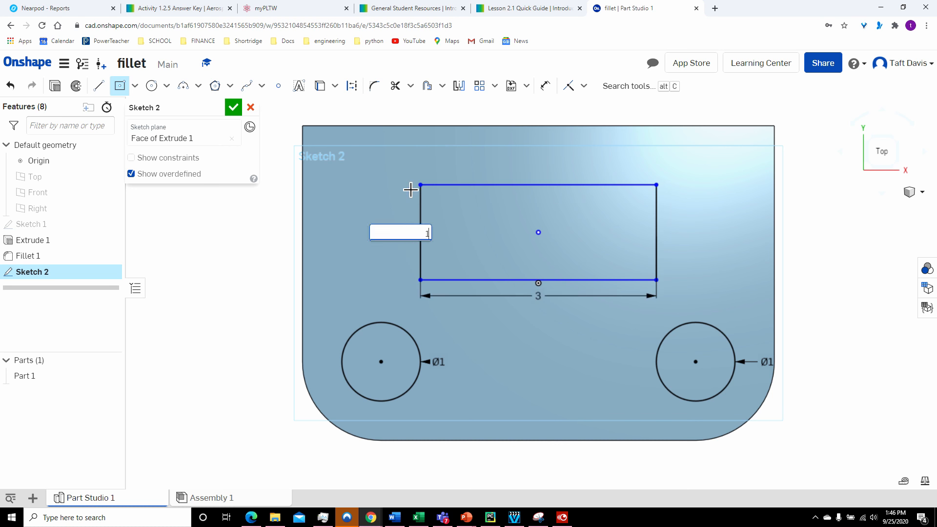
{"action": "key", "text": "Return"}
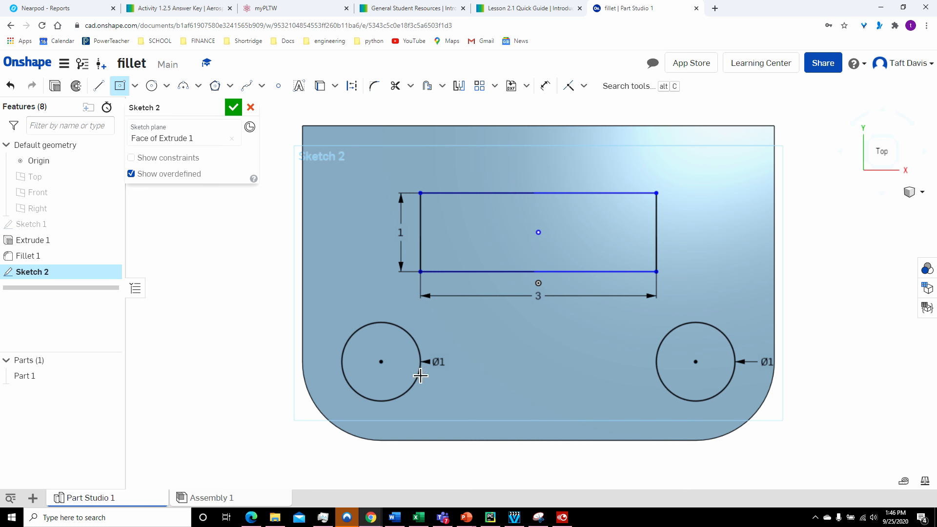
Step: Check the Word drawing, dimension the rectangle's right side from the block's right edge, and undo the attempted 1 in value
{"action": "left_click", "coordinate": [394, 520]}
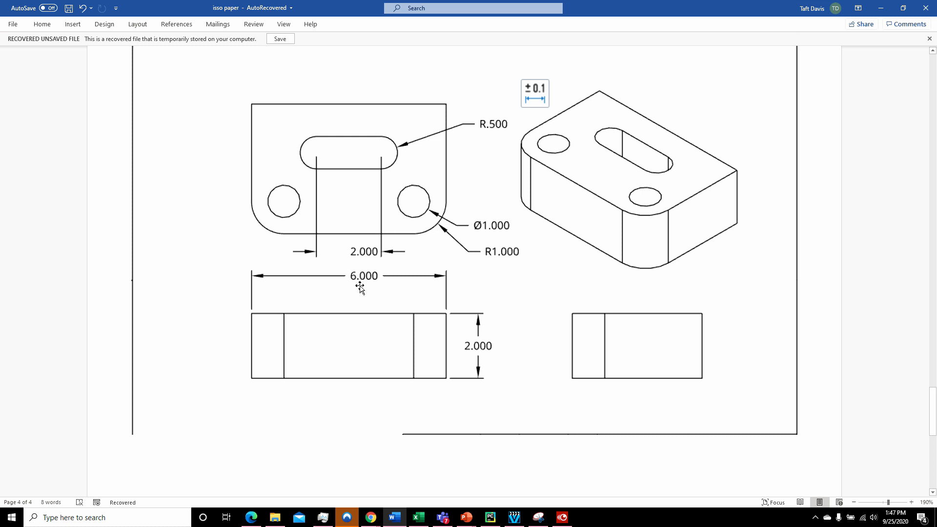
{"action": "left_click", "coordinate": [395, 519]}
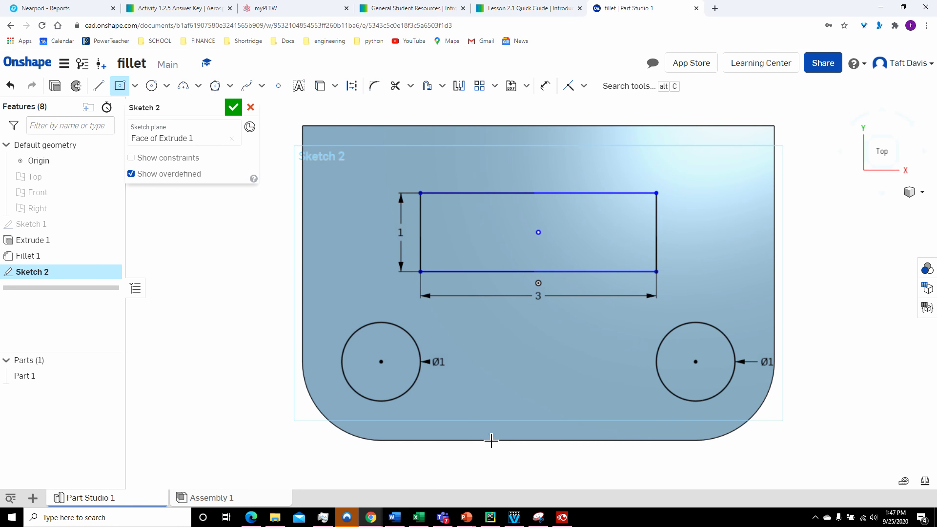
{"action": "left_click", "coordinate": [545, 89]}
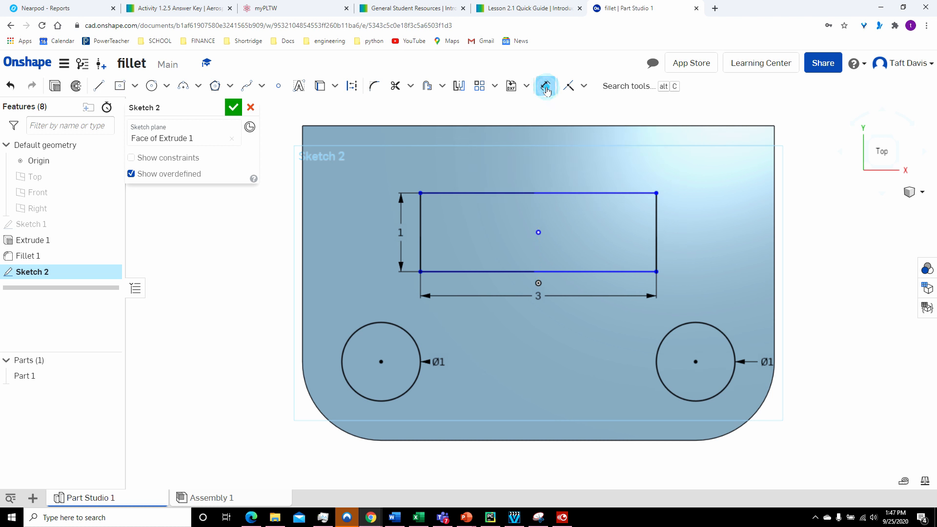
{"action": "left_click", "coordinate": [660, 238]}
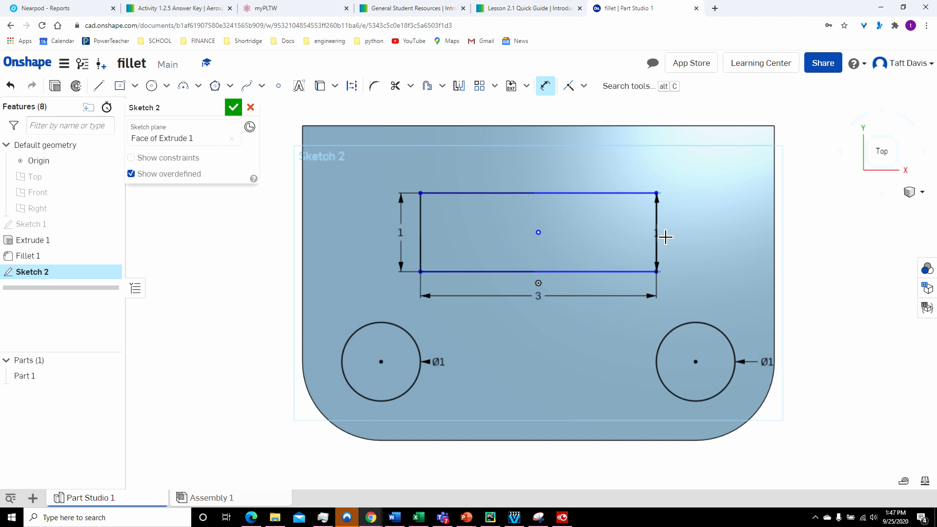
{"action": "left_click", "coordinate": [775, 232]}
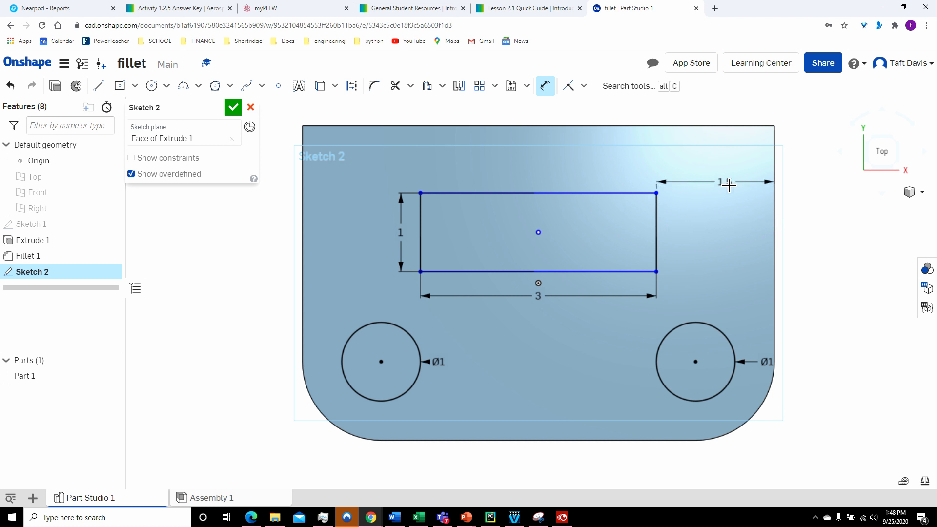
{"action": "left_click", "coordinate": [724, 167]}
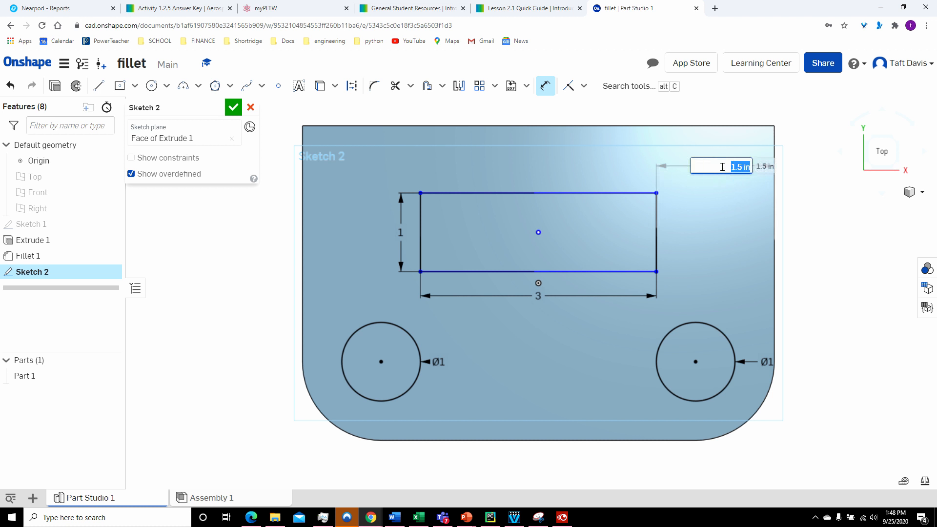
{"action": "type", "text": "1"}
{"action": "key", "text": "Return"}
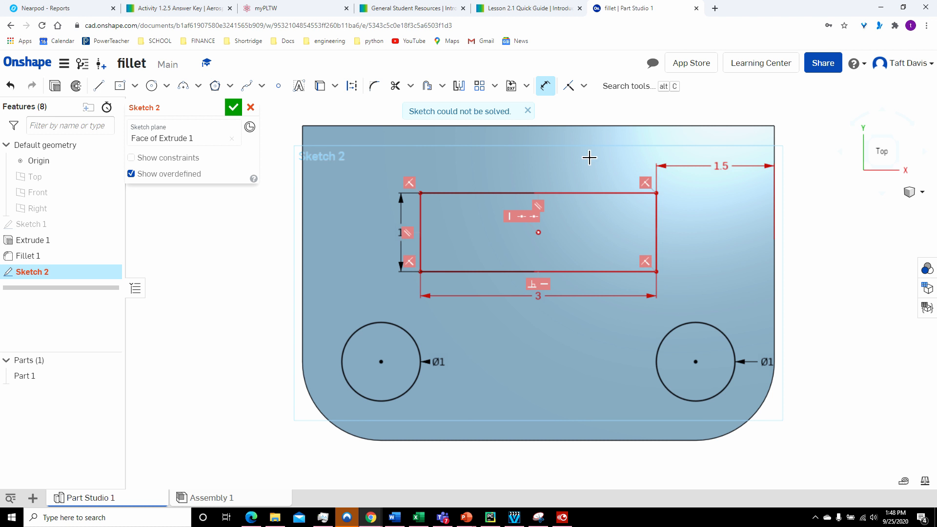
{"action": "left_click", "coordinate": [11, 86]}
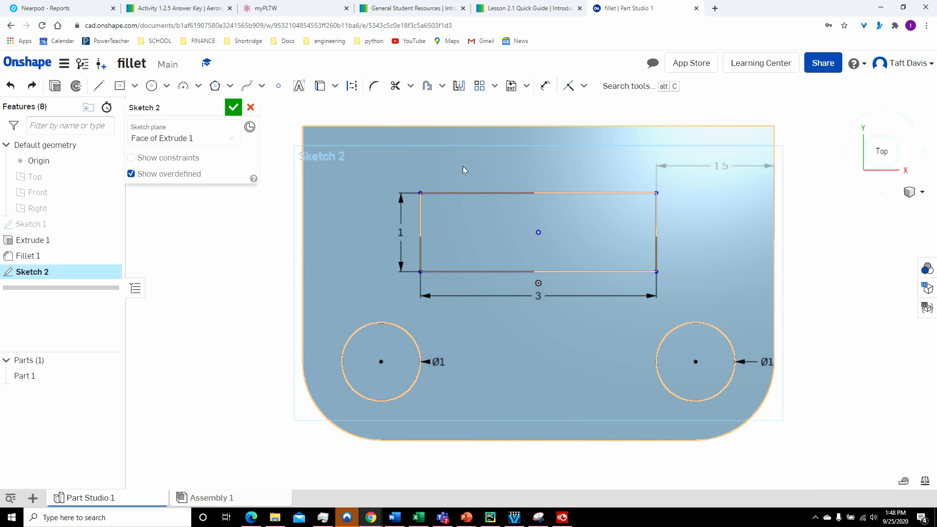
Step: Dimension the rectangle's rear side 1 in from the block's back edge
{"action": "left_click", "coordinate": [545, 87]}
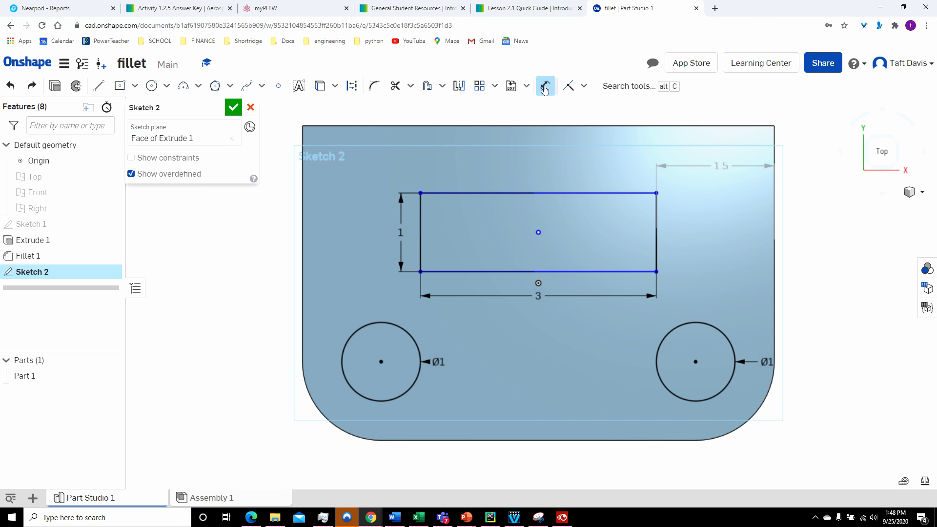
{"action": "left_click", "coordinate": [553, 195]}
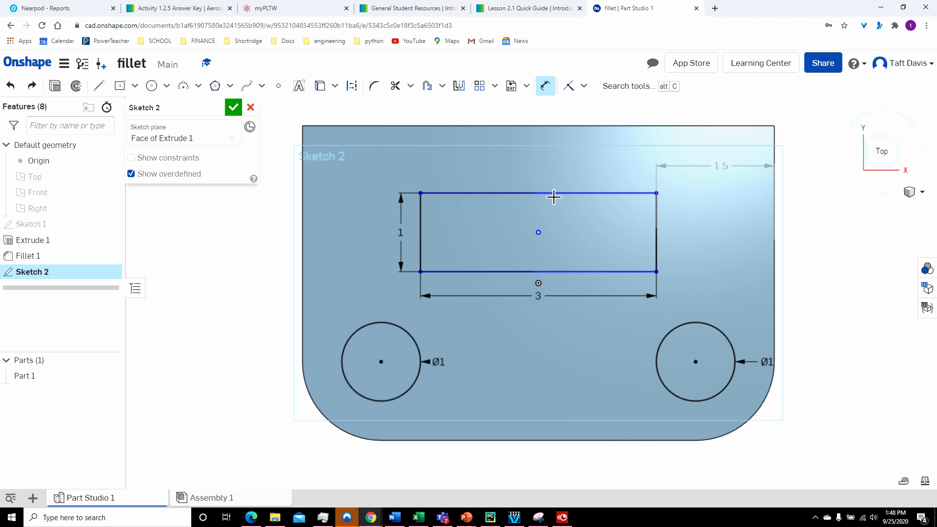
{"action": "left_click", "coordinate": [550, 127]}
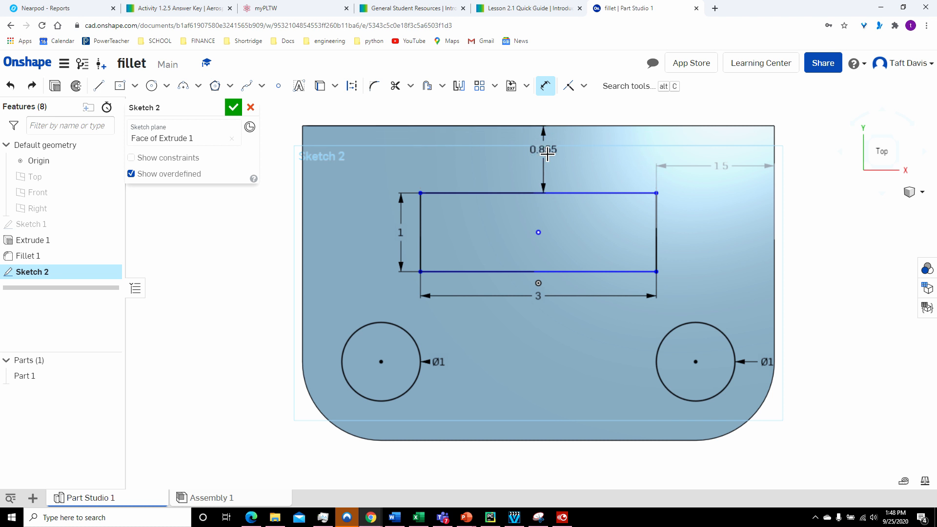
{"action": "left_click", "coordinate": [544, 150]}
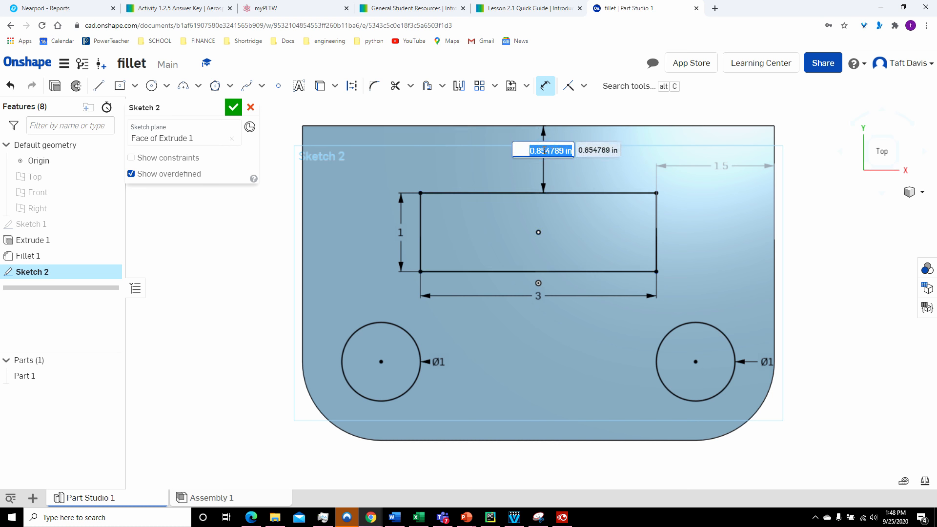
{"action": "type", "text": "1"}
{"action": "key", "text": "Escape"}
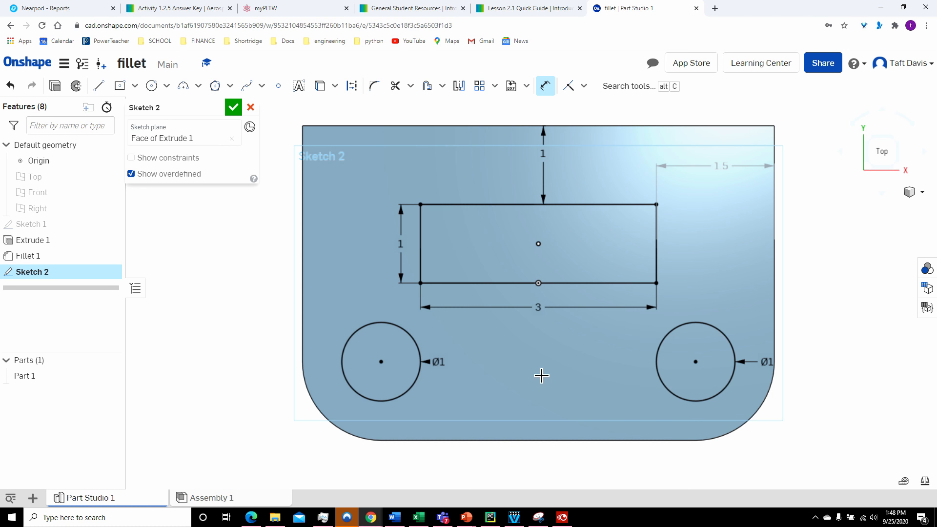
Step: Check the slot in the Word drawing and cut the two circles and the rectangle 2 in deep through the block with a Remove extrude
{"action": "left_click", "coordinate": [399, 521]}
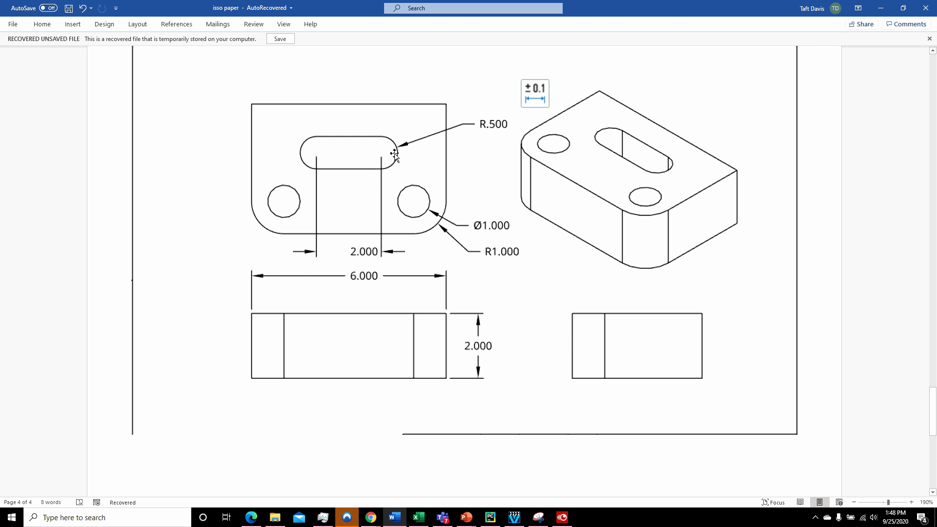
{"action": "left_click", "coordinate": [395, 517]}
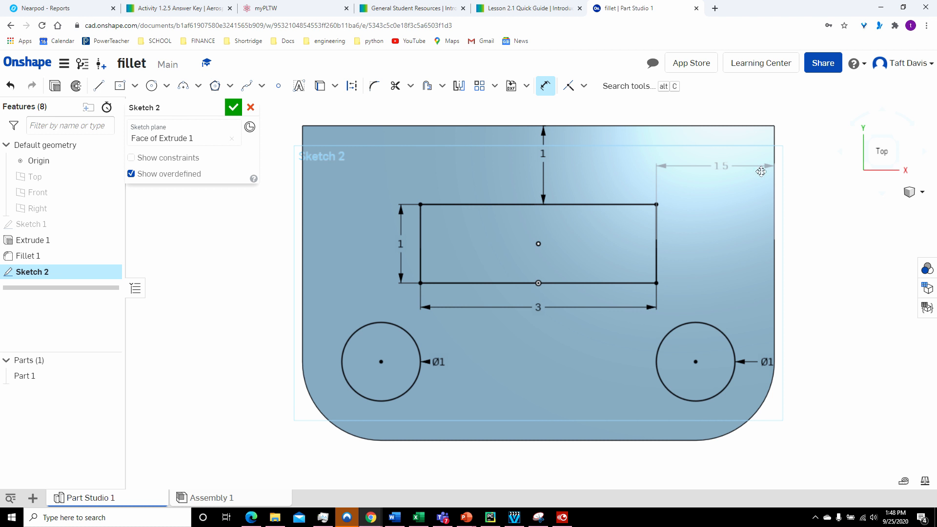
{"action": "left_click", "coordinate": [922, 194]}
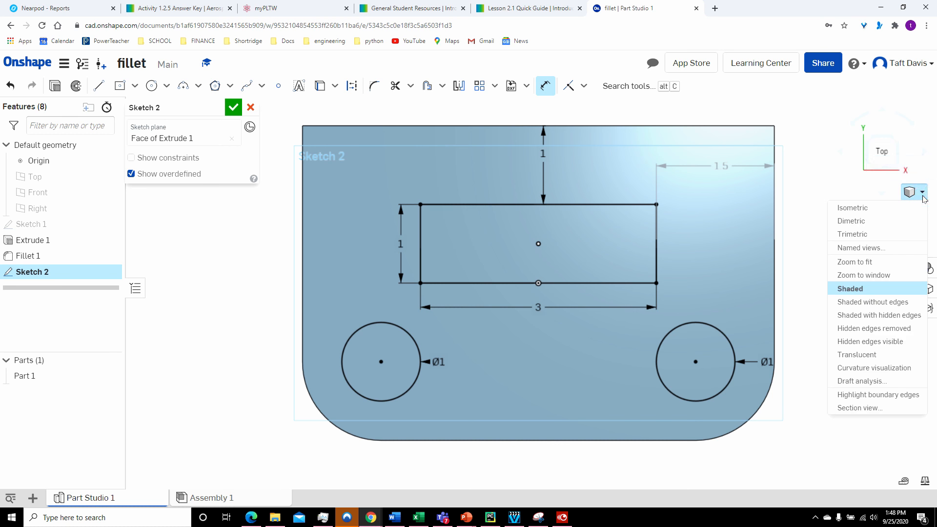
{"action": "left_click", "coordinate": [852, 207]}
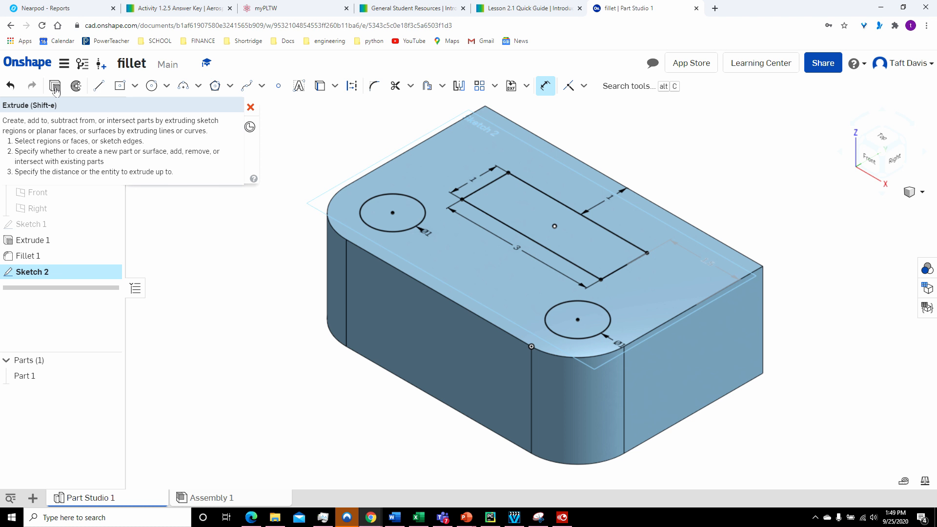
{"action": "left_click", "coordinate": [55, 90]}
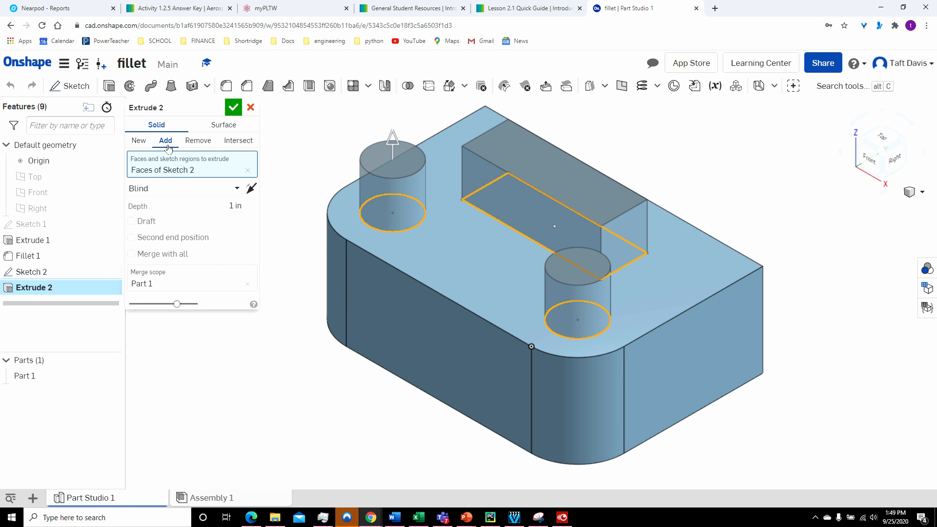
{"action": "left_click", "coordinate": [199, 141]}
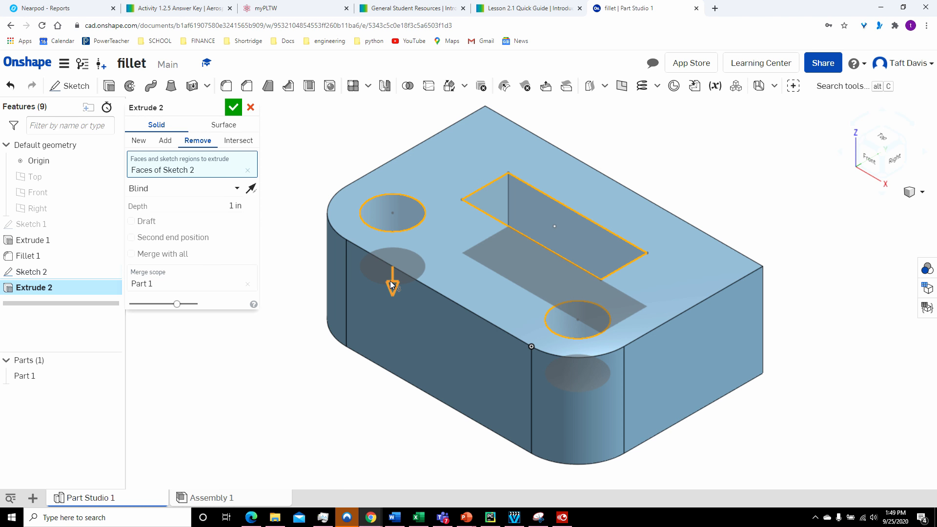
{"action": "left_click", "coordinate": [237, 206]}
{"action": "type", "text": "2"}
{"action": "key", "text": "Return"}
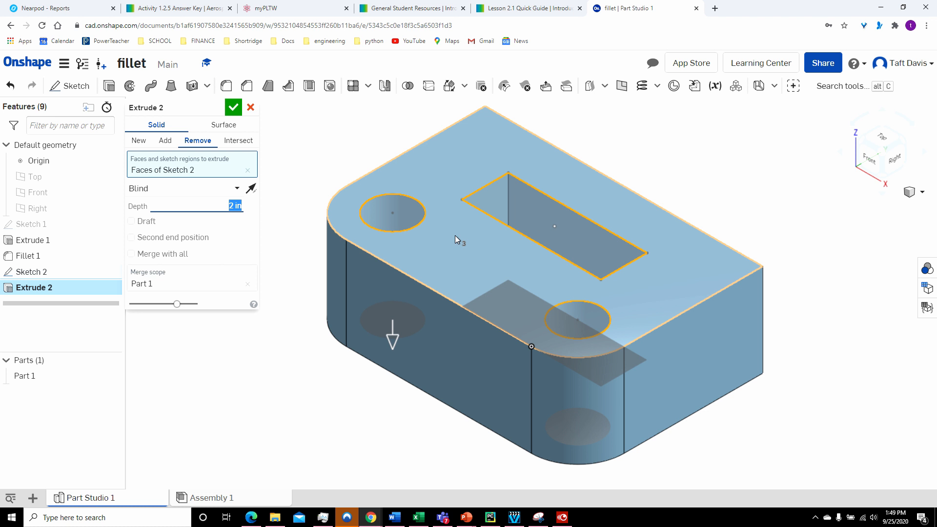
Step: Check the slot radius in the Word drawing and start a 0.5 in fillet on the rectangular cutout's rear-left vertical edge
{"action": "left_click", "coordinate": [226, 87]}
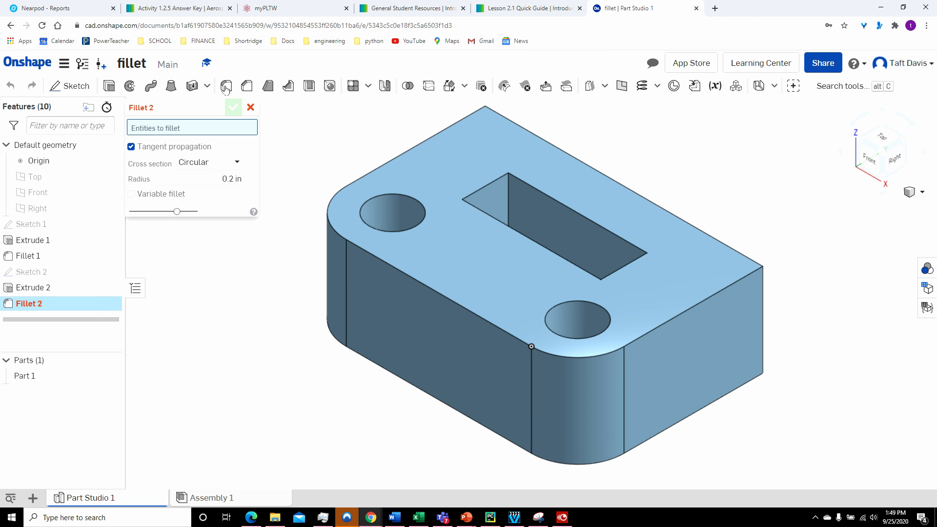
{"action": "left_click", "coordinate": [395, 518]}
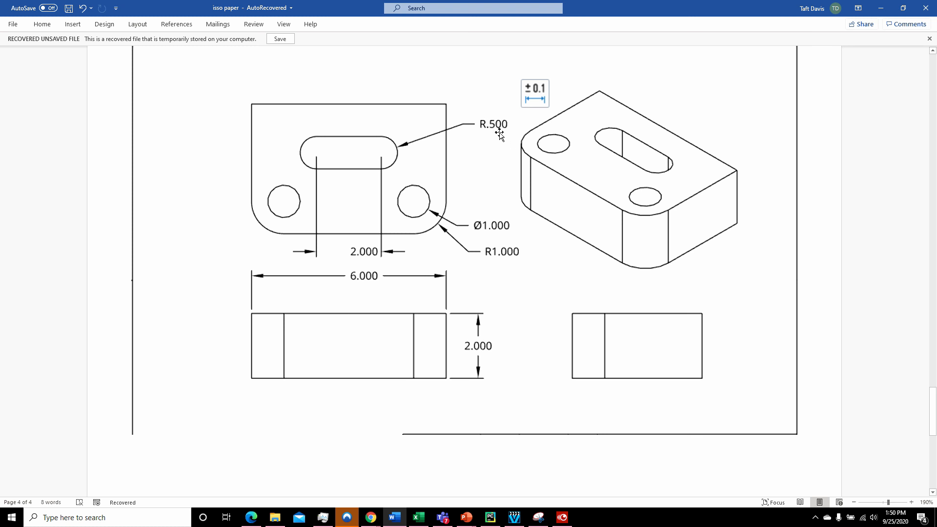
{"action": "left_click", "coordinate": [394, 519]}
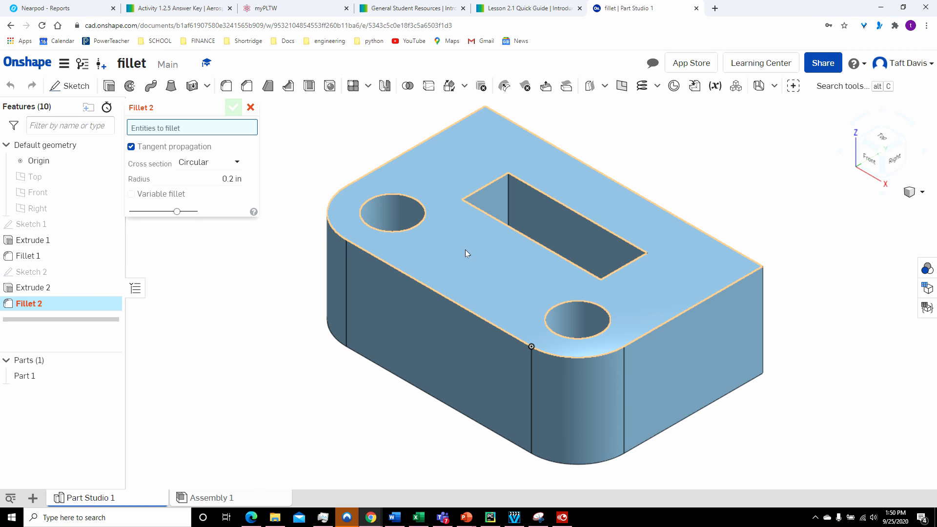
{"action": "left_click", "coordinate": [234, 178]}
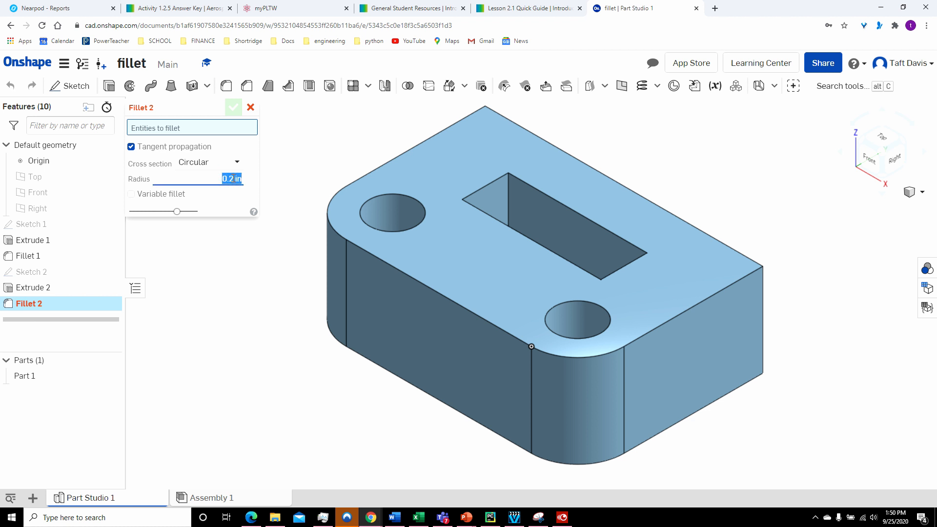
{"action": "key", "text": "BackSpace"}
{"action": "key", "text": "Return"}
{"action": "left_click", "coordinate": [508, 192]}
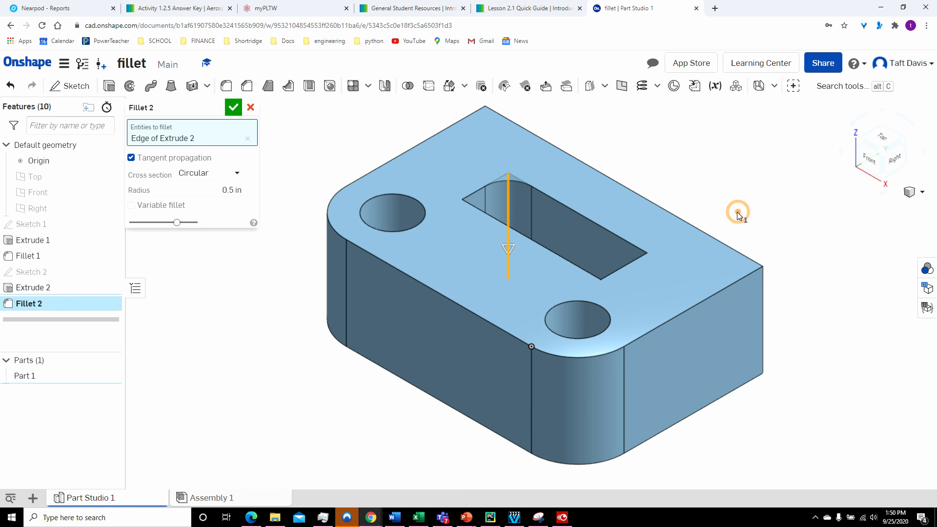
Step: Add the rectangular cutout's three remaining vertical corner edges to the fillet and finish the feature
{"action": "right_click_drag", "start_coordinate": [736, 212], "coordinate": [704, 257]}
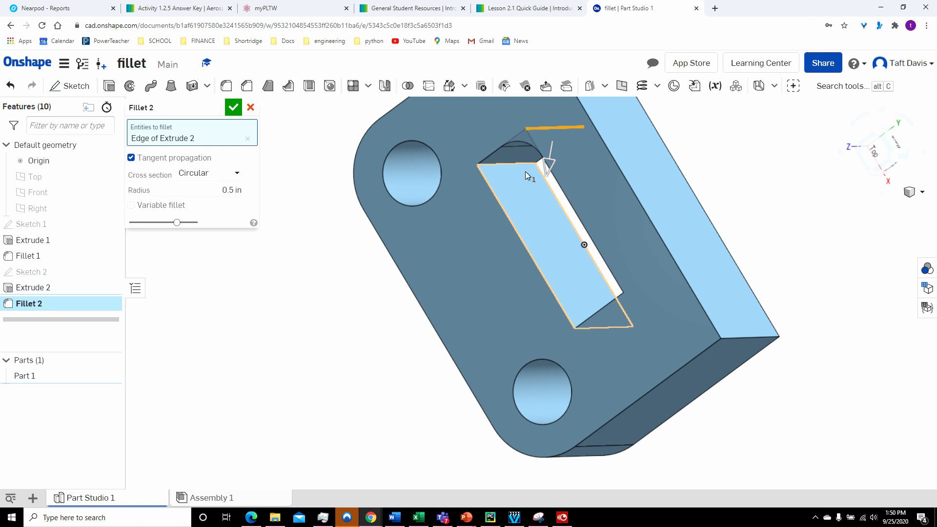
{"action": "left_click", "coordinate": [513, 163]}
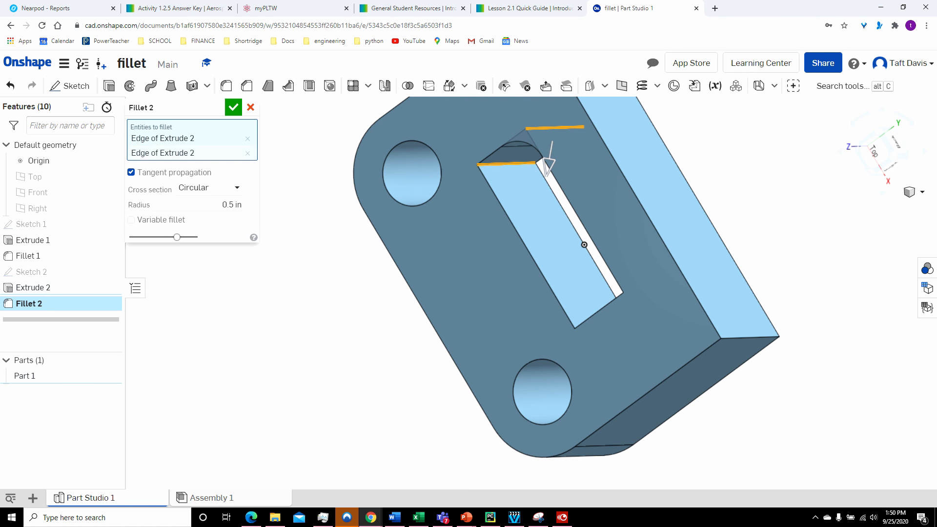
{"action": "left_click", "coordinate": [926, 157]}
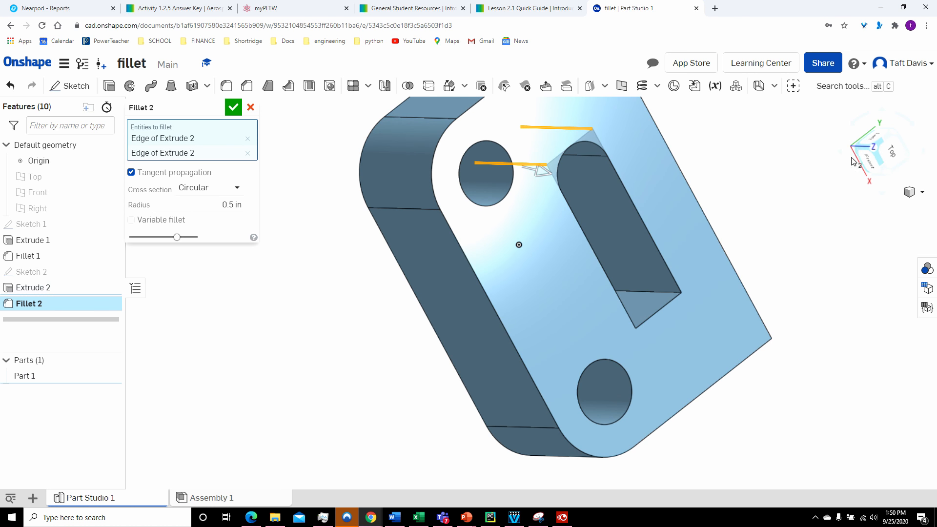
{"action": "left_click", "coordinate": [653, 291]}
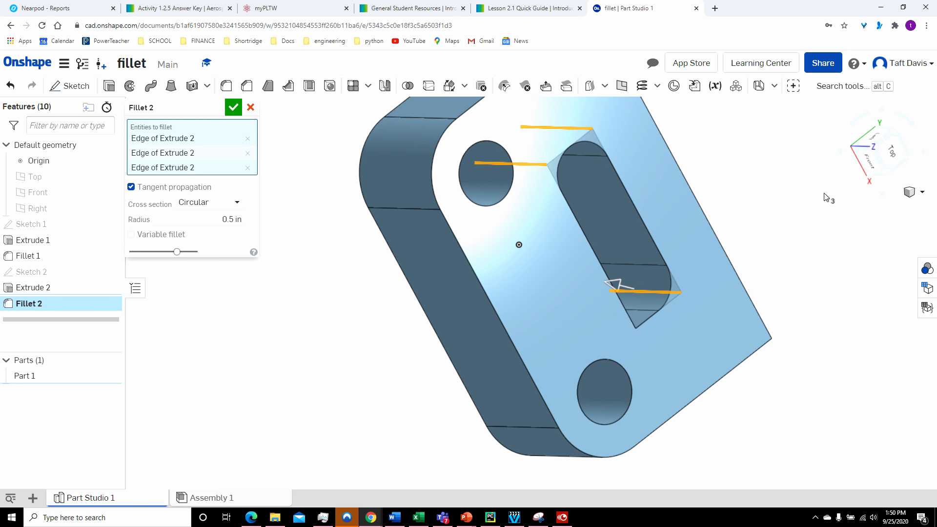
{"action": "left_click", "coordinate": [846, 152]}
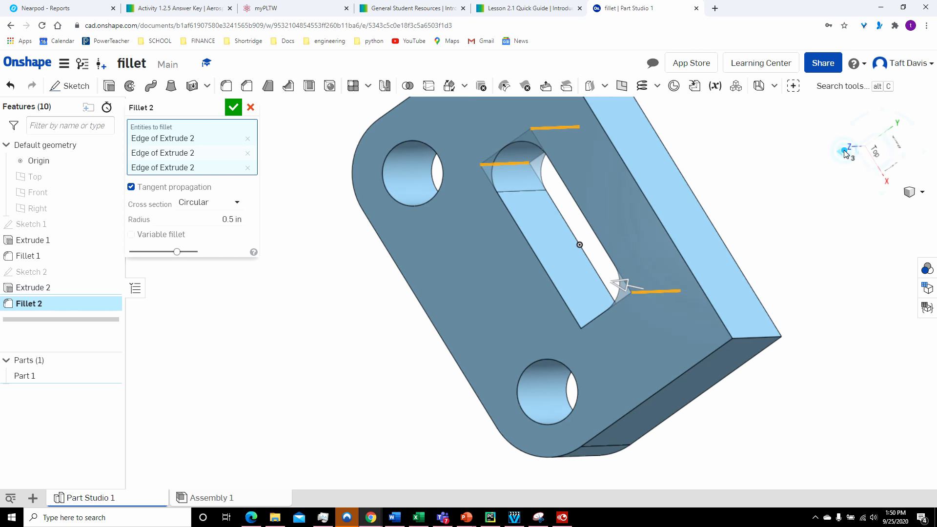
{"action": "left_click", "coordinate": [881, 194]}
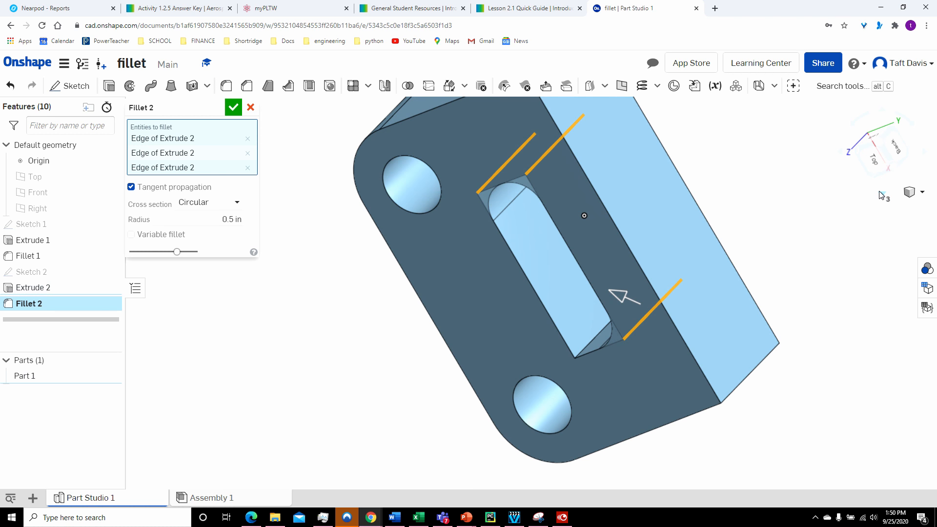
{"action": "left_click", "coordinate": [596, 334]}
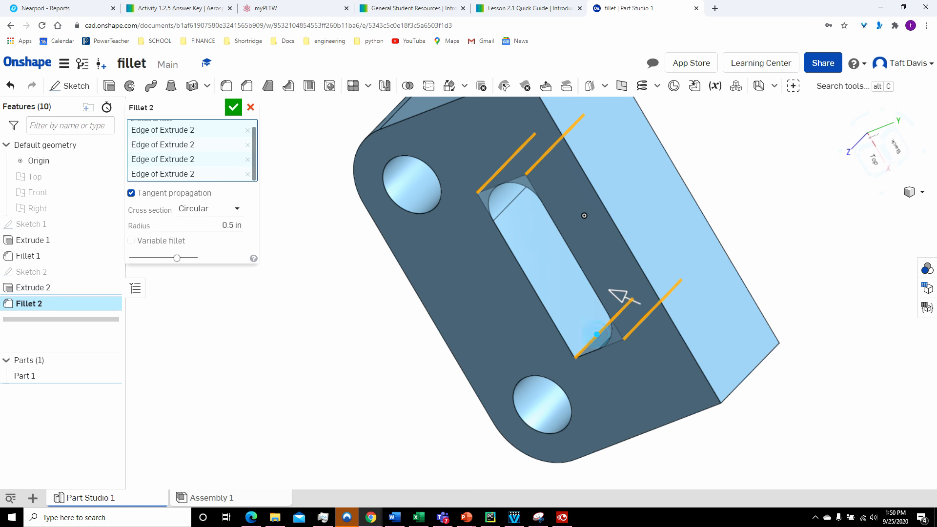
{"action": "left_click", "coordinate": [922, 193]}
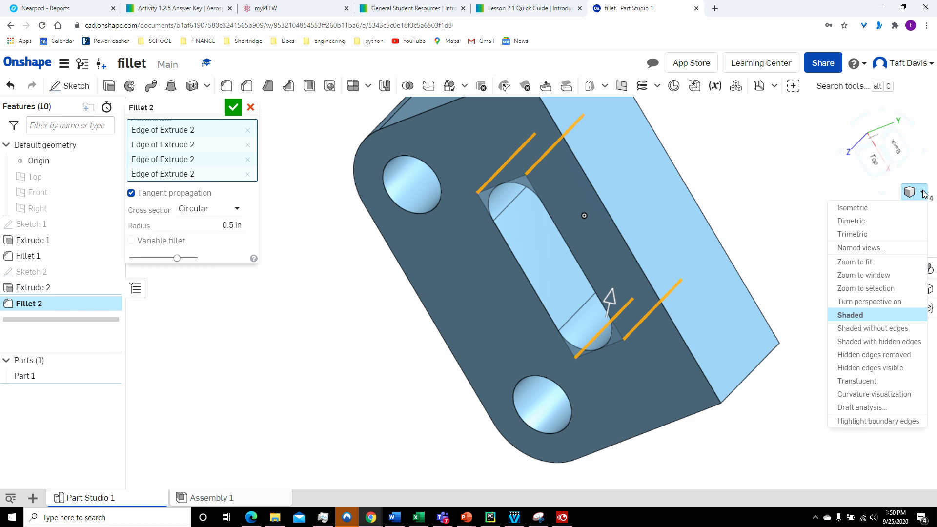
{"action": "left_click", "coordinate": [909, 209]}
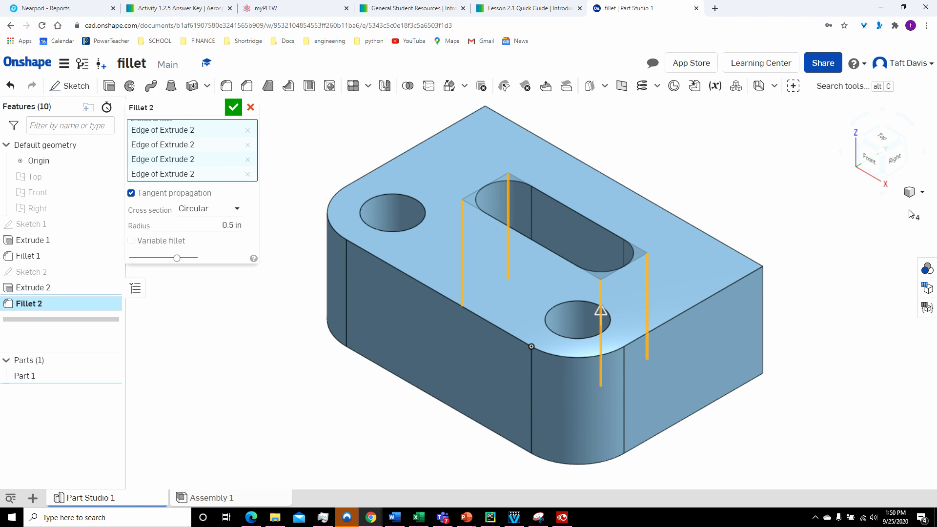
{"action": "left_click", "coordinate": [233, 108]}
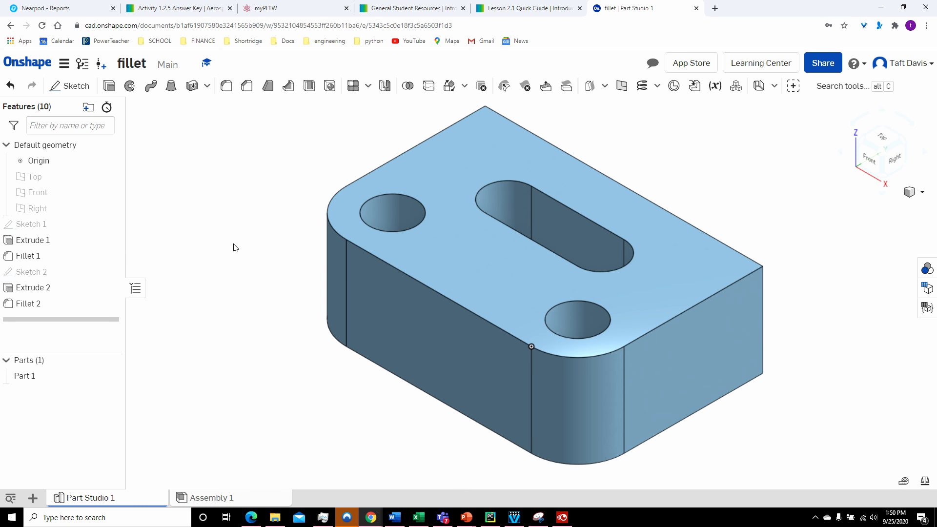